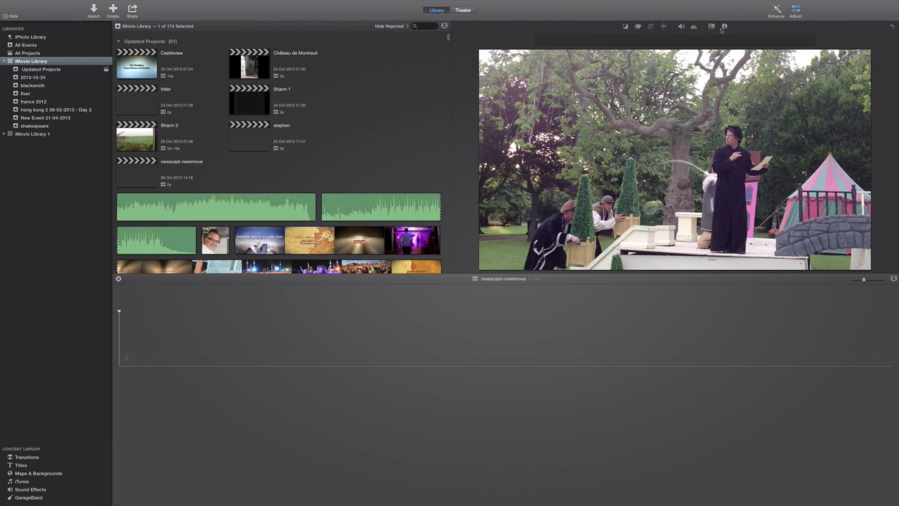
Browse the event clips and preview the hotel courtyard and food plate clips
{"action": "left_click", "coordinate": [192, 316]}
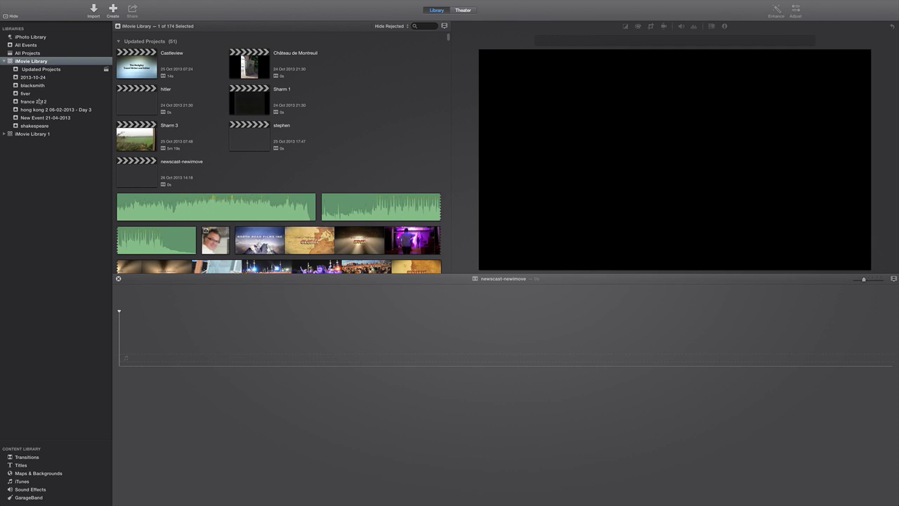
{"action": "mouse_move", "coordinate": [77, 4]}
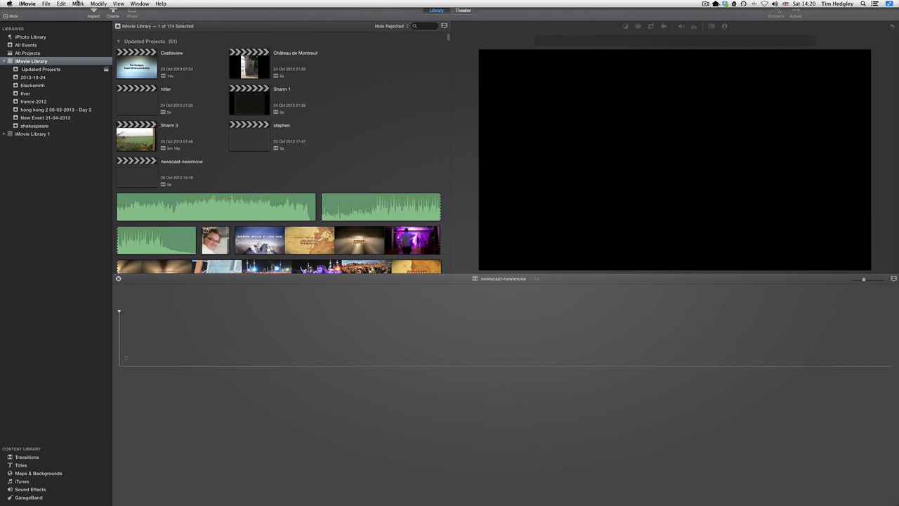
{"action": "scroll", "coordinate": [184, 164], "scroll_direction": "down", "scroll_amount": 5}
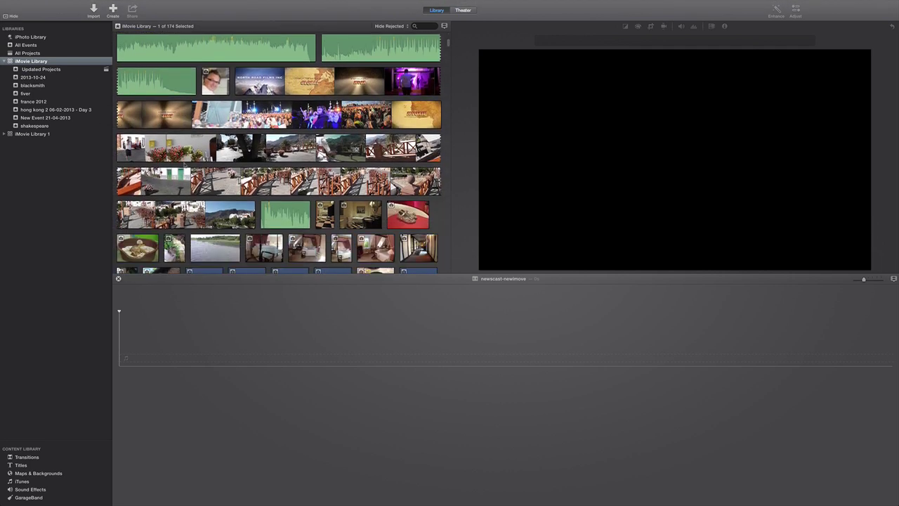
{"action": "scroll", "coordinate": [364, 145], "scroll_direction": "down", "scroll_amount": 3}
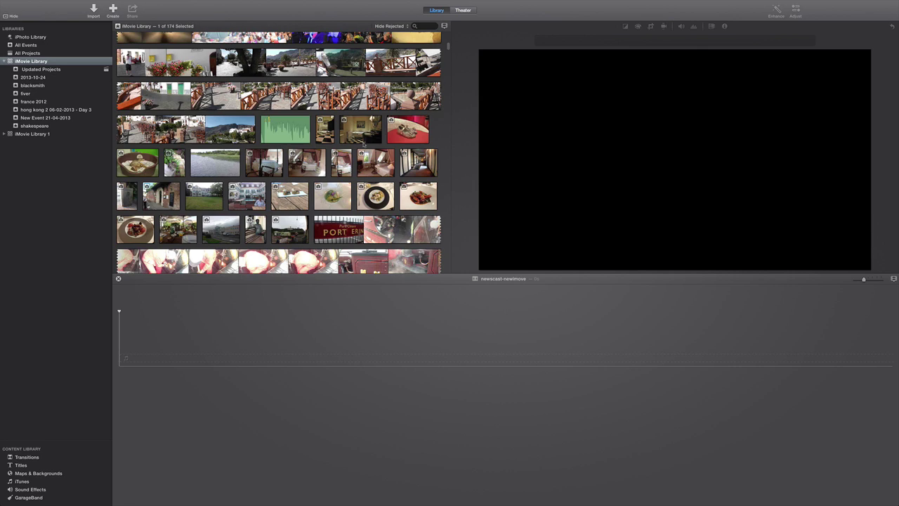
{"action": "left_click", "coordinate": [244, 200]}
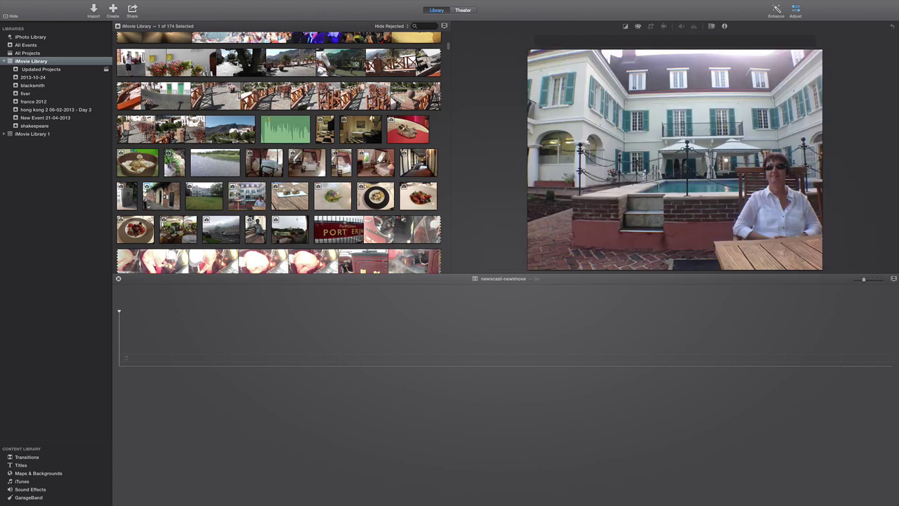
{"action": "left_click", "coordinate": [285, 196]}
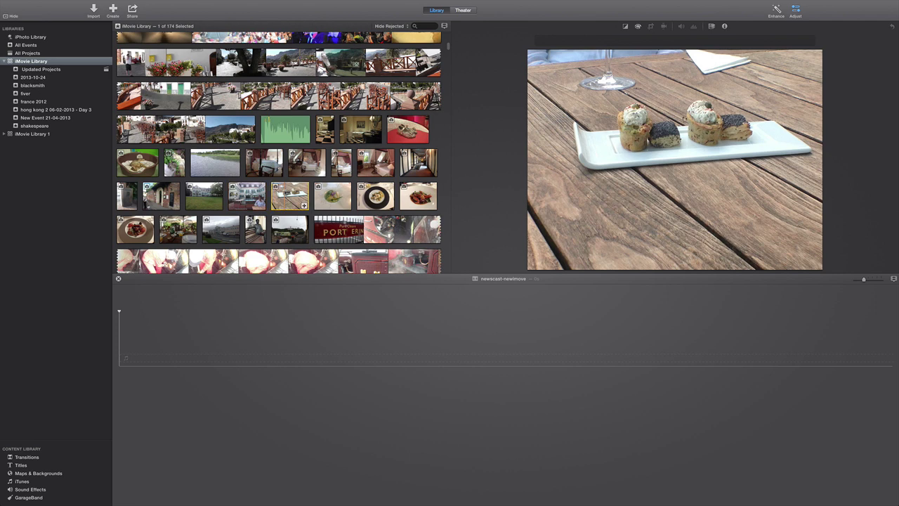
Add the food plate clip to the project, play it, then remove it again
{"action": "left_click", "coordinate": [303, 205]}
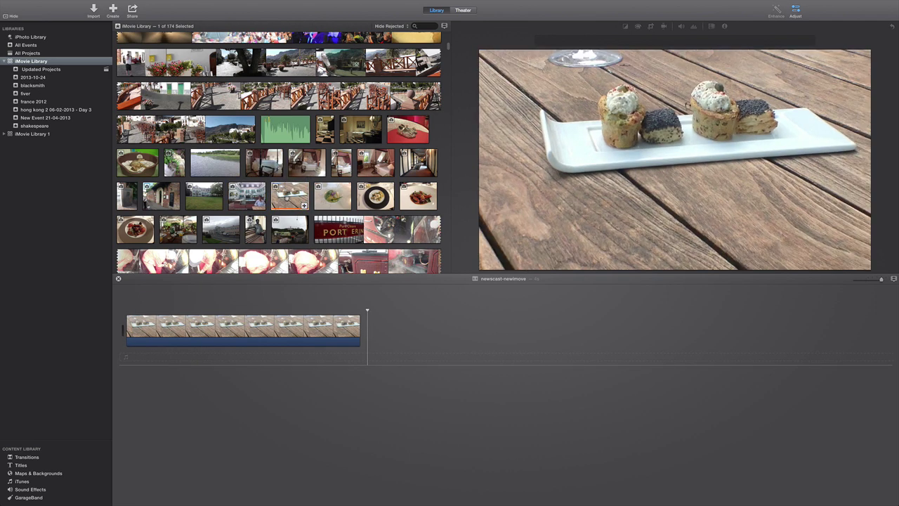
{"action": "left_click", "coordinate": [287, 199]}
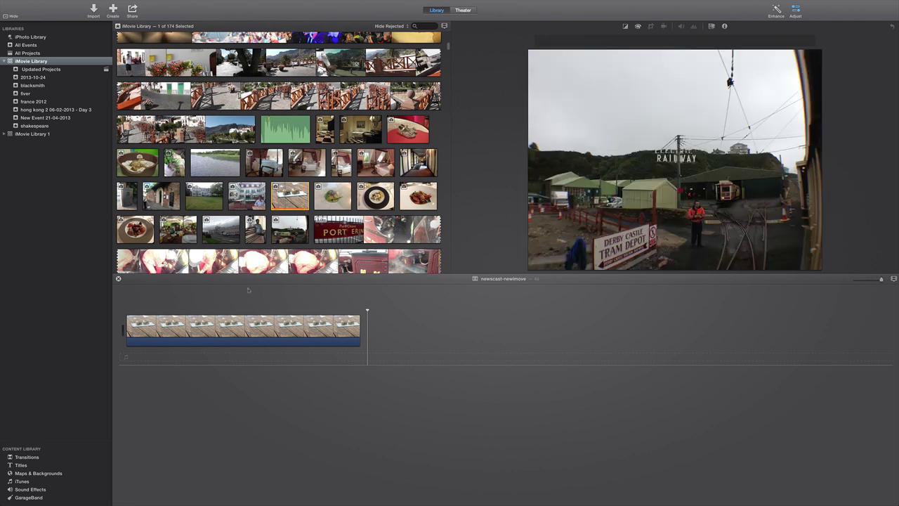
{"action": "left_click", "coordinate": [175, 326]}
{"action": "key", "text": "space"}
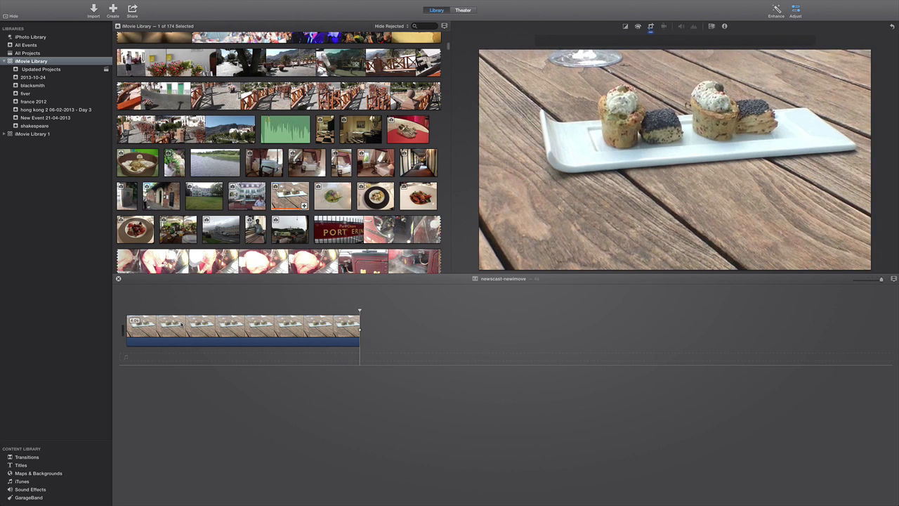
{"action": "left_click", "coordinate": [167, 324]}
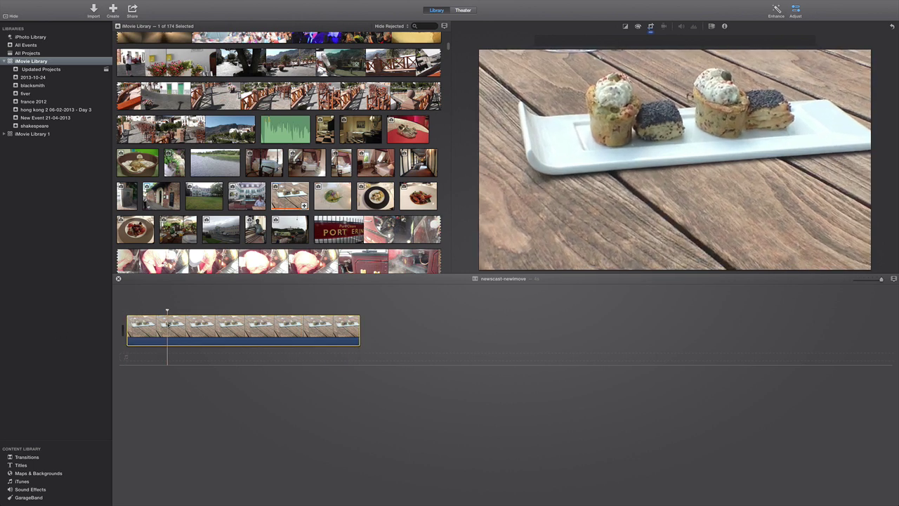
{"action": "key", "text": "Delete"}
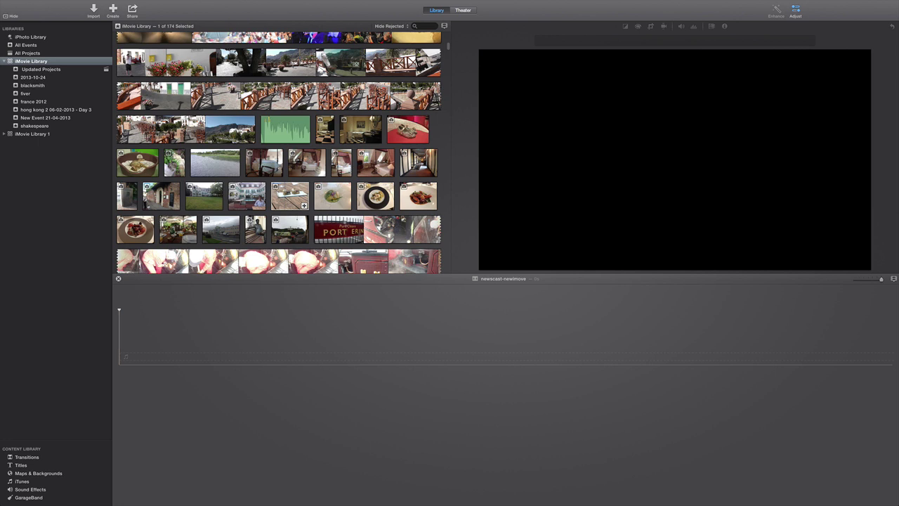
Start a new Movie (not a trailer) from the Create menu
{"action": "scroll", "coordinate": [197, 183], "scroll_direction": "up", "scroll_amount": 5}
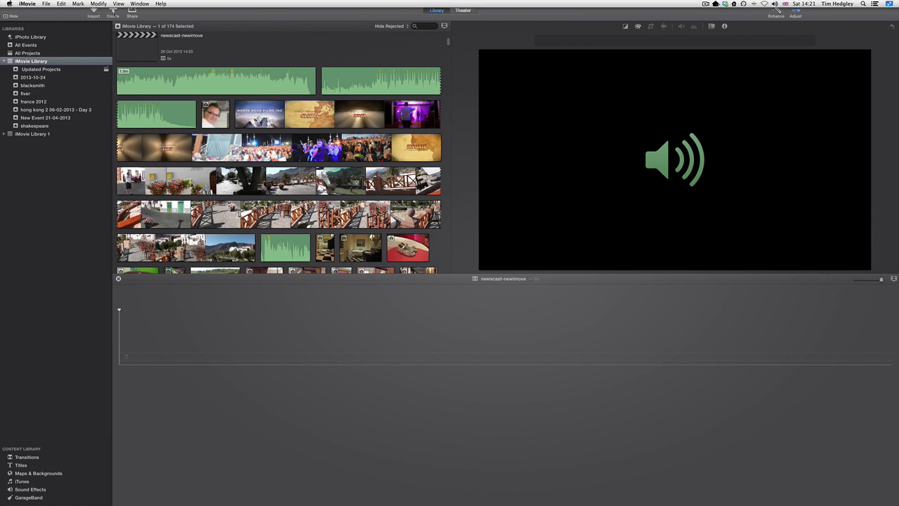
{"action": "left_click", "coordinate": [112, 9]}
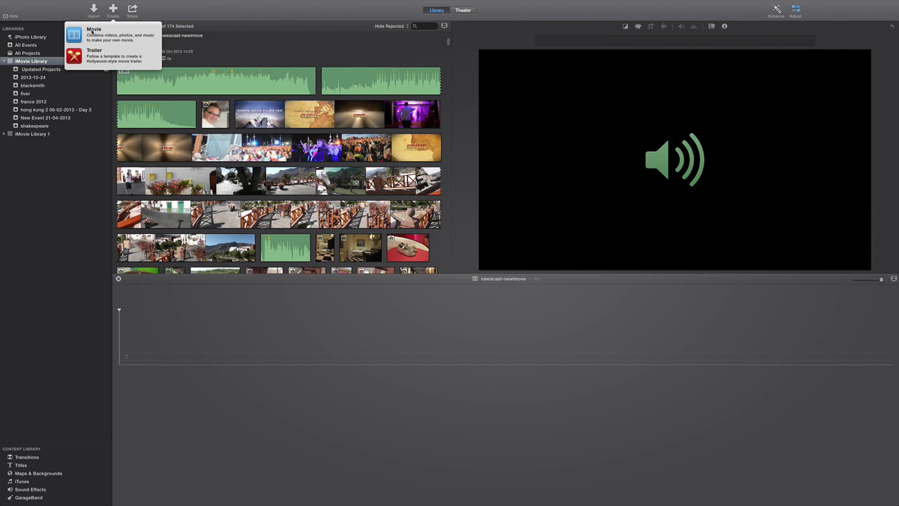
{"action": "left_click", "coordinate": [91, 30]}
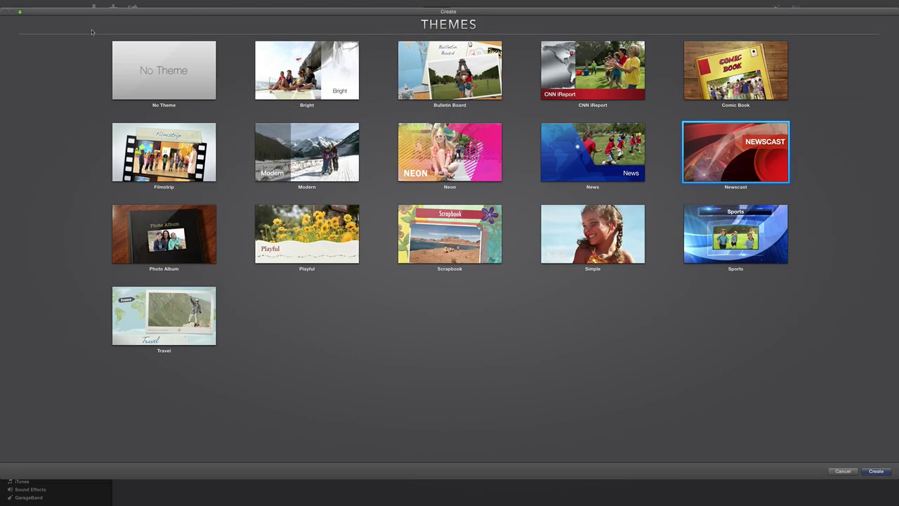
Pick the Travel theme and name the new movie 'france movie'
{"action": "mouse_move", "coordinate": [279, 93]}
{"action": "mouse_move", "coordinate": [180, 309]}
{"action": "double_click", "coordinate": [184, 314]}
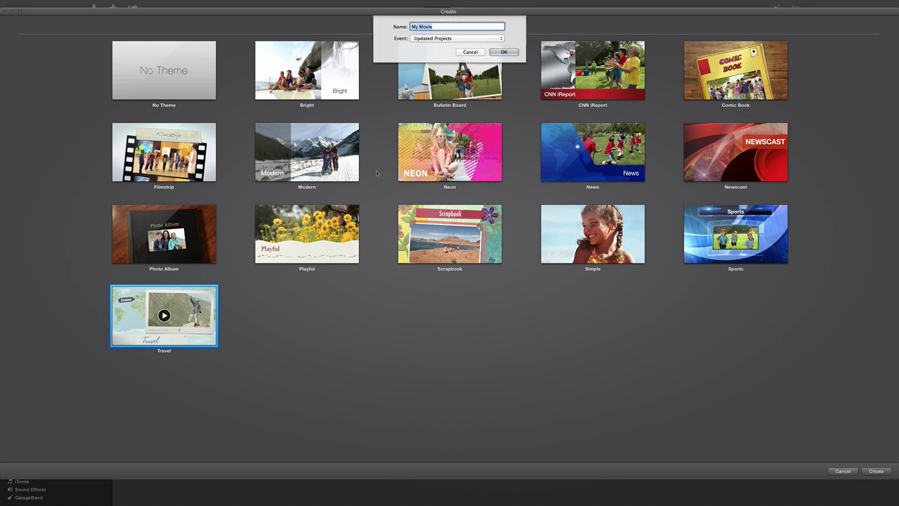
{"action": "type", "text": "france maoi"}
{"action": "key", "text": "BackSpace"}
{"action": "key", "text": "BackSpace"}
{"action": "key", "text": "BackSpace"}
{"action": "type", "text": "ovie"}
{"action": "left_click", "coordinate": [507, 54]}
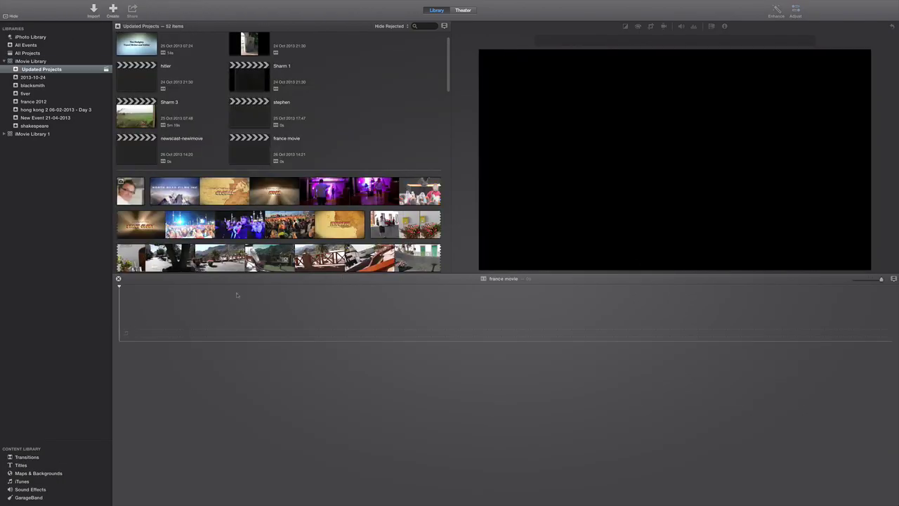
Drag the bedroom clip to the start of the empty france movie timeline
{"action": "scroll", "coordinate": [213, 235], "scroll_direction": "down", "scroll_amount": 5}
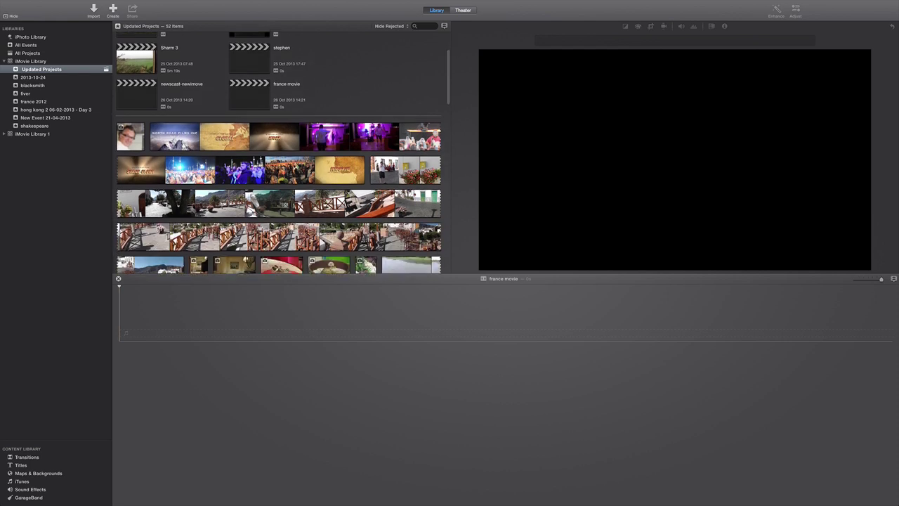
{"action": "scroll", "coordinate": [214, 235], "scroll_direction": "down", "scroll_amount": 5}
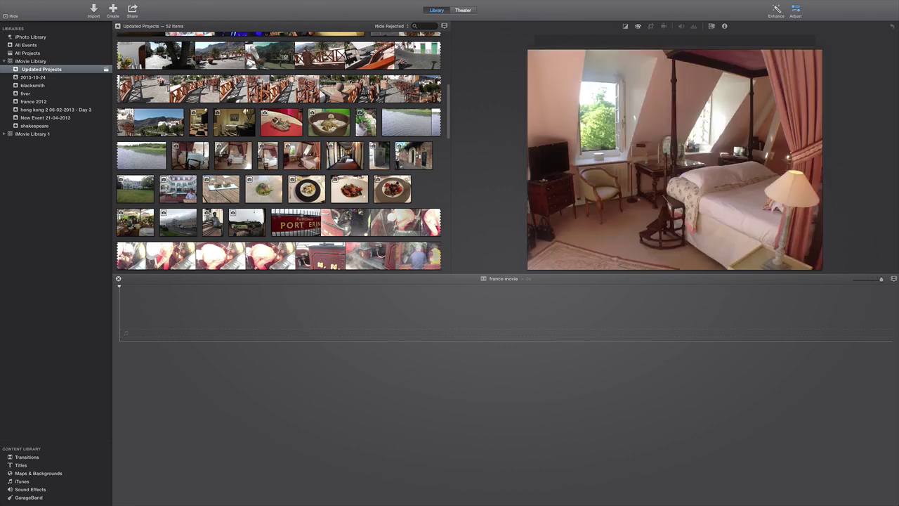
{"action": "left_click", "coordinate": [299, 158]}
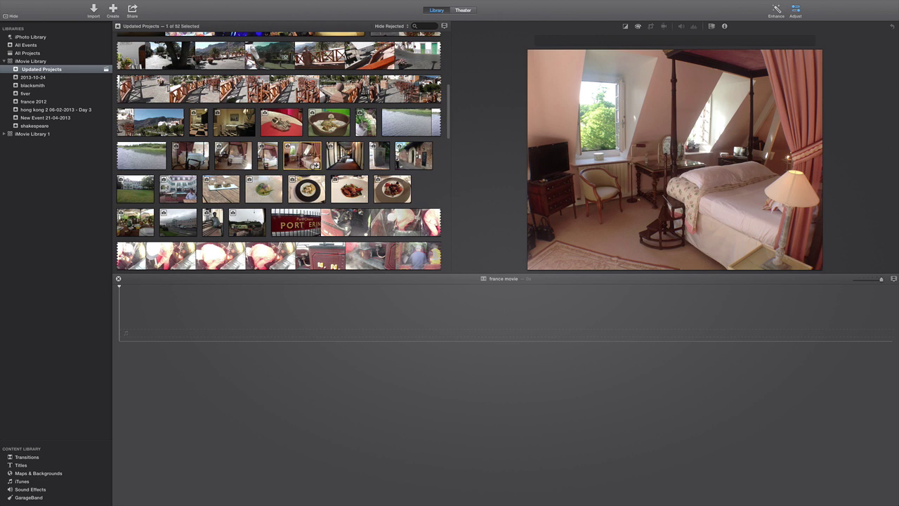
{"action": "left_click_drag", "start_coordinate": [301, 157], "coordinate": [160, 296]}
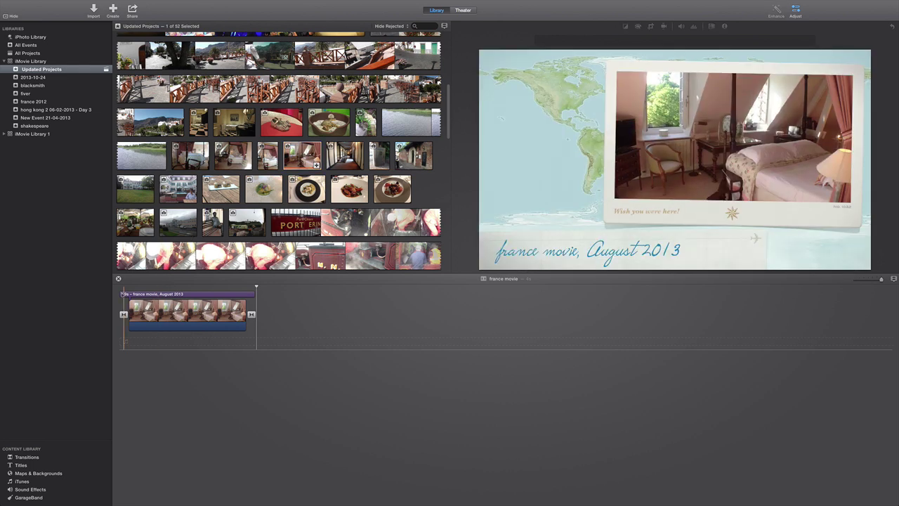
{"action": "key", "text": "space"}
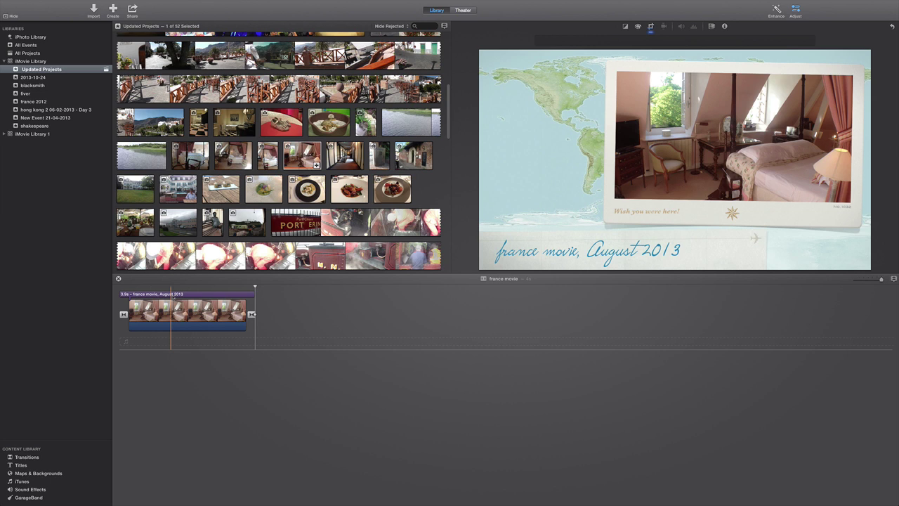
Fix the opening title to read 'France movie, August 2013' with a capital F
{"action": "left_click", "coordinate": [155, 293]}
{"action": "key", "text": "space"}
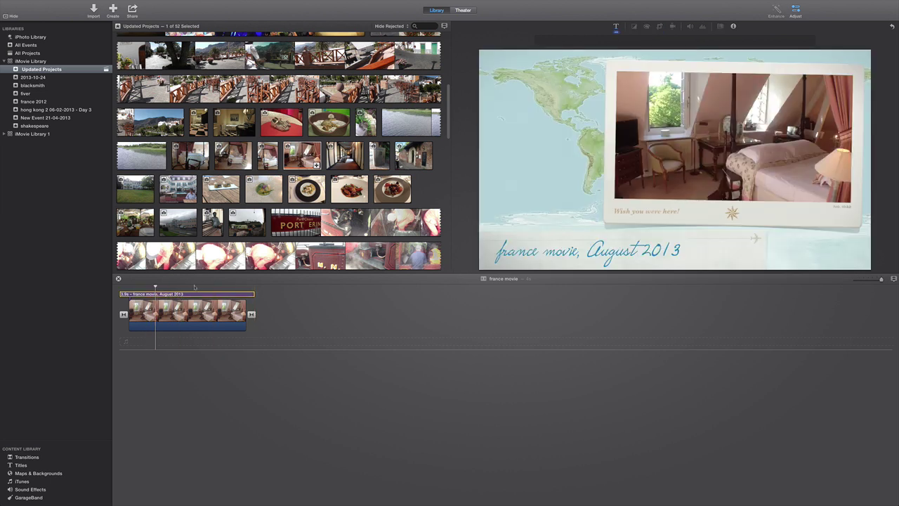
{"action": "left_click", "coordinate": [487, 255]}
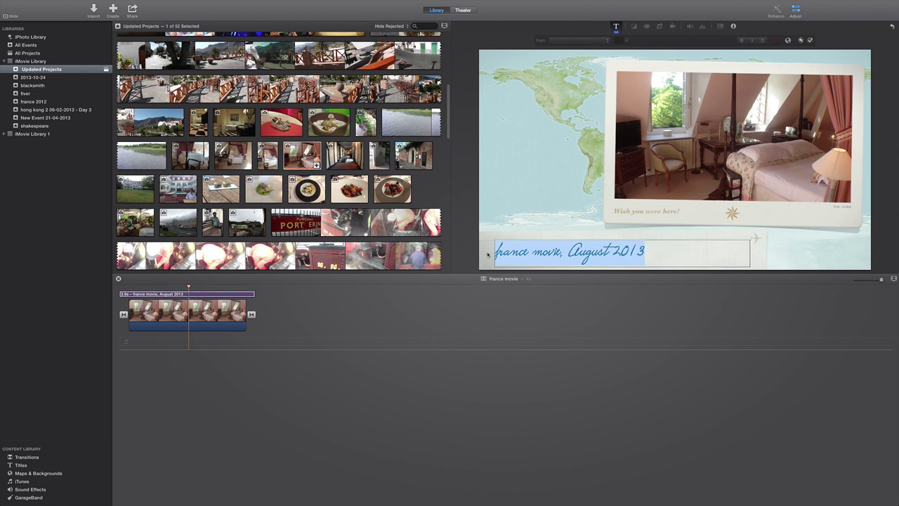
{"action": "key", "text": "Left"}
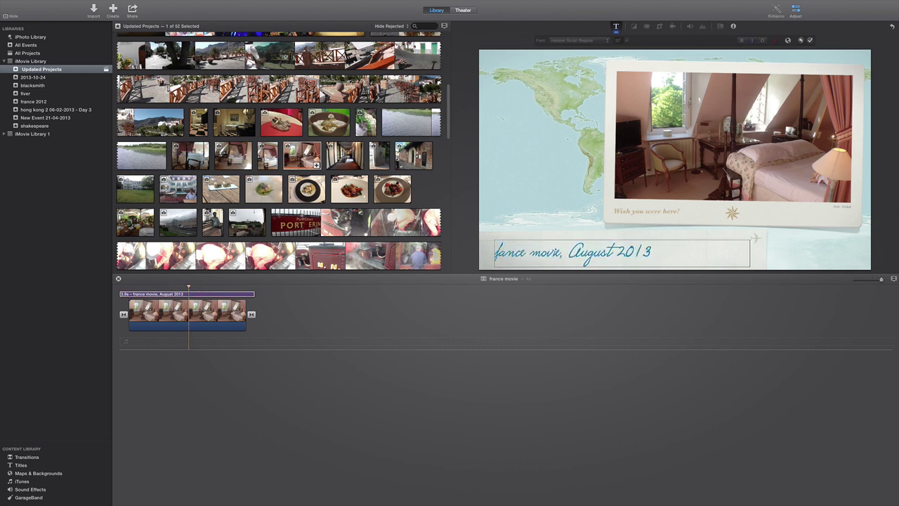
{"action": "type", "text": "F"}
{"action": "key", "text": "Delete"}
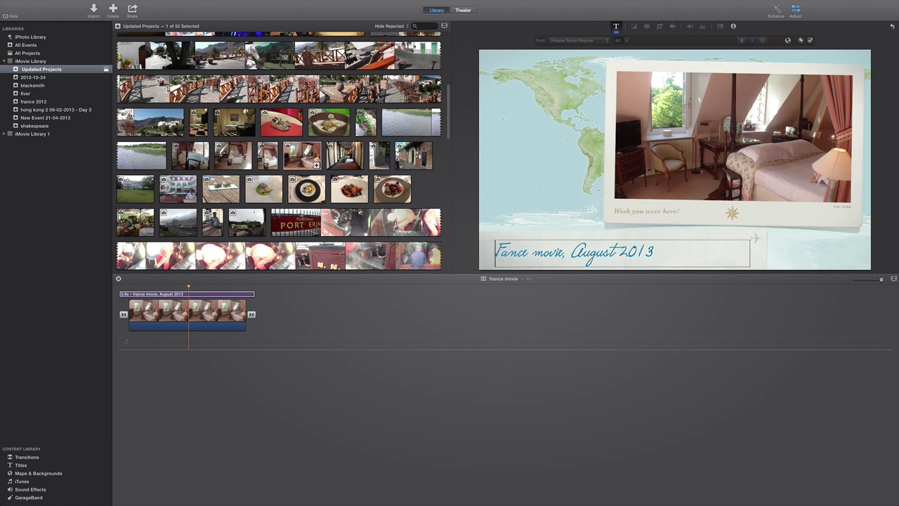
{"action": "type", "text": "ranc"}
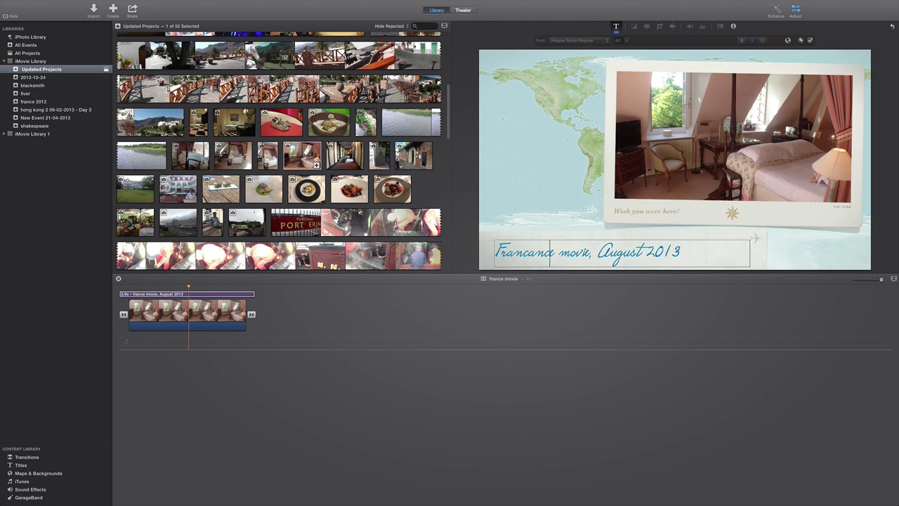
{"action": "key", "text": "Delete"}
{"action": "key", "text": "Delete"}
{"action": "key", "text": "Delete"}
{"action": "key", "text": "Delete"}
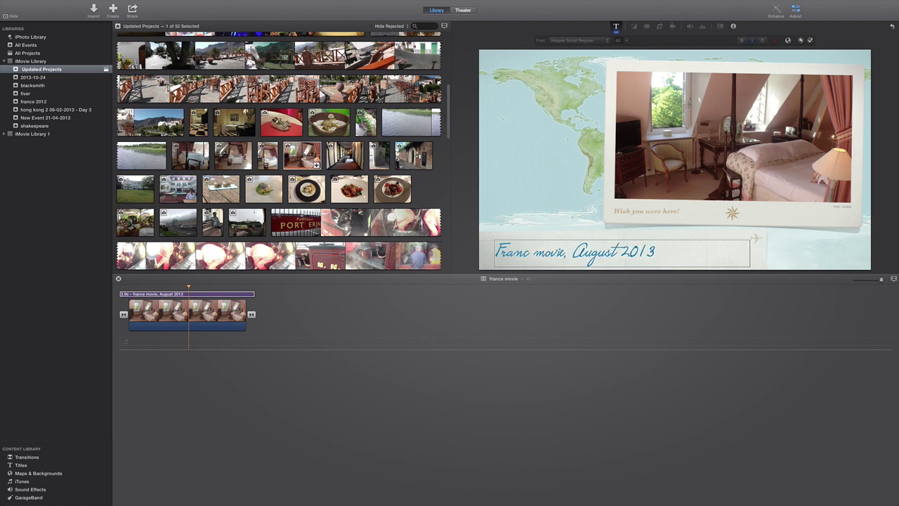
{"action": "type", "text": "e"}
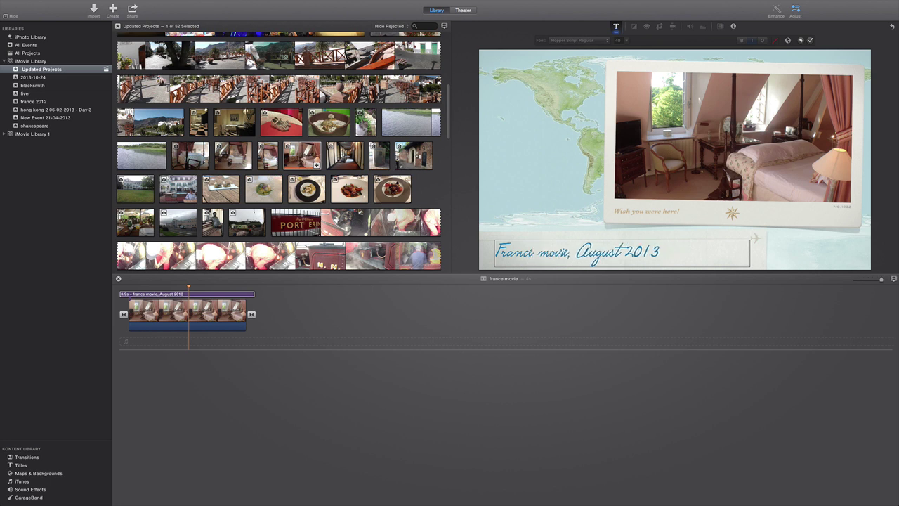
{"action": "left_click", "coordinate": [664, 251]}
{"action": "left_click", "coordinate": [772, 252]}
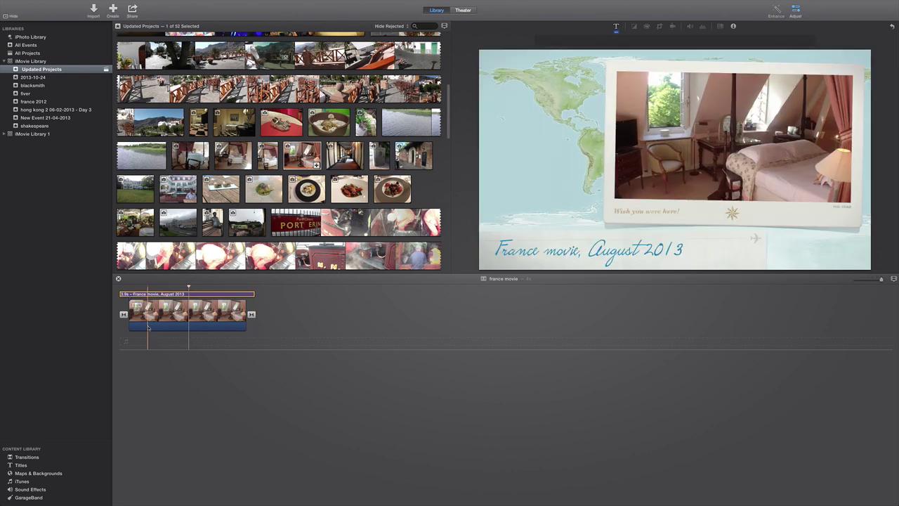
Replay the bedroom clip and put a Cube transition at its end
{"action": "left_click", "coordinate": [124, 306]}
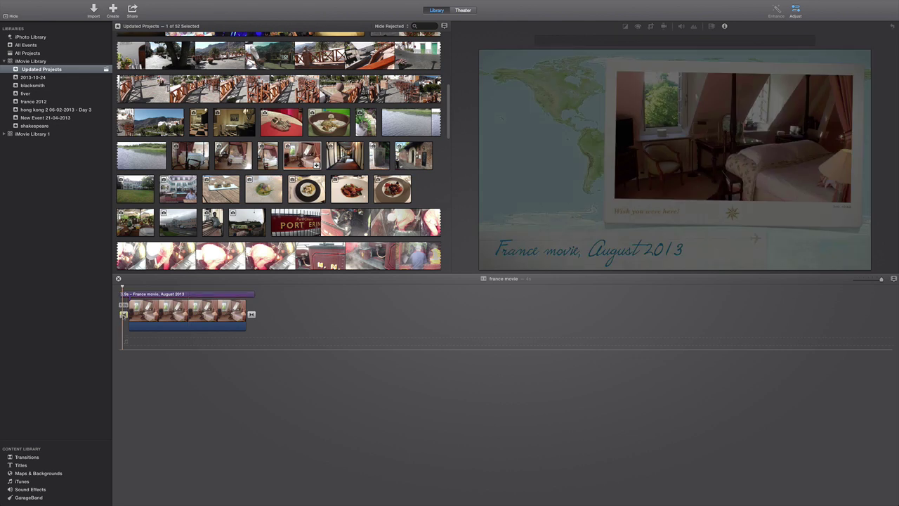
{"action": "key", "text": "space"}
{"action": "left_click", "coordinate": [251, 314]}
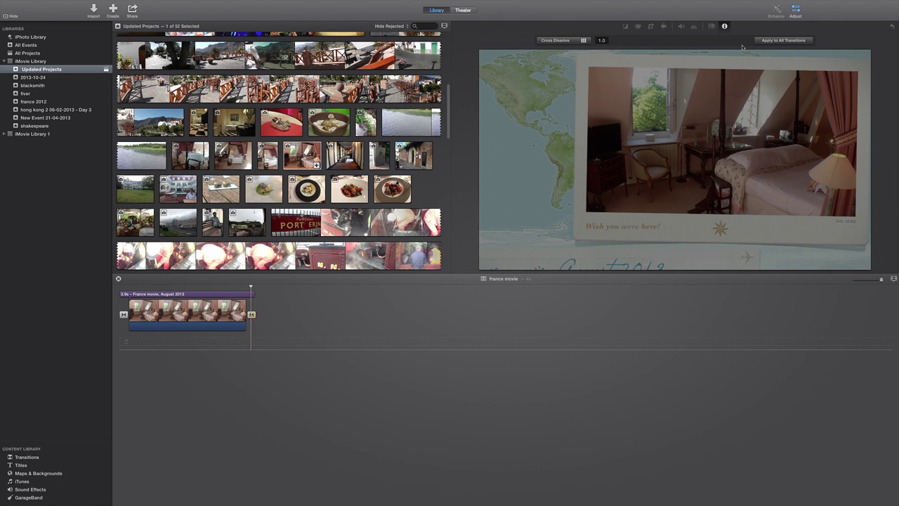
{"action": "left_click", "coordinate": [583, 41]}
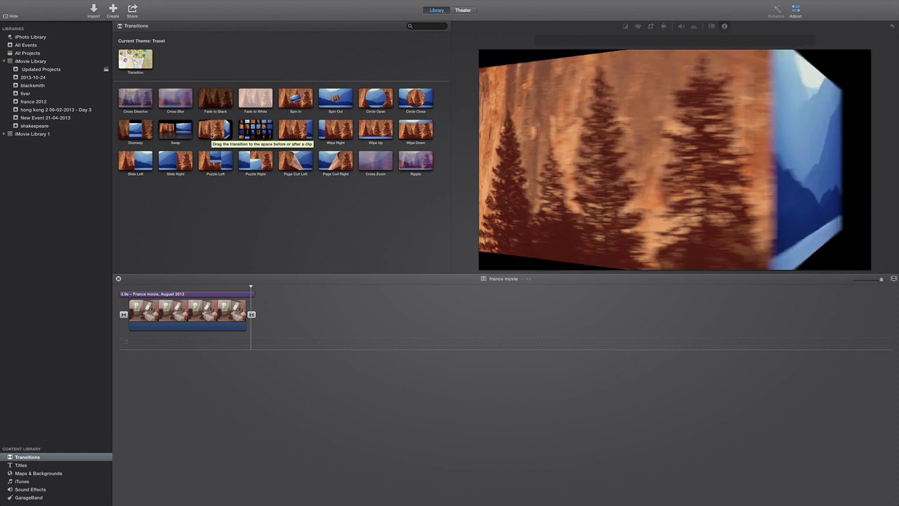
{"action": "left_click", "coordinate": [212, 137]}
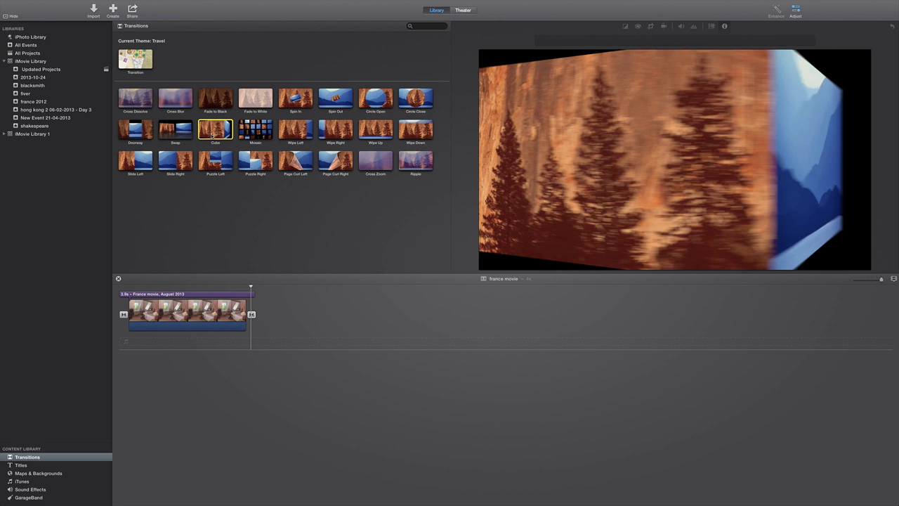
{"action": "left_click_drag", "start_coordinate": [212, 137], "coordinate": [252, 316]}
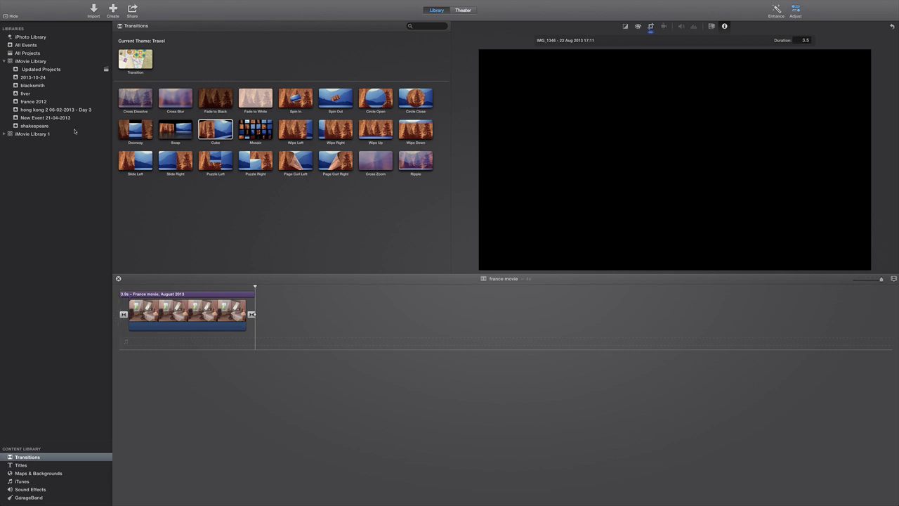
Append the restaurant clip and preview the cross-dissolve between the first two clips
{"action": "left_click", "coordinate": [41, 69]}
{"action": "scroll", "coordinate": [215, 153], "scroll_direction": "down", "scroll_amount": 2}
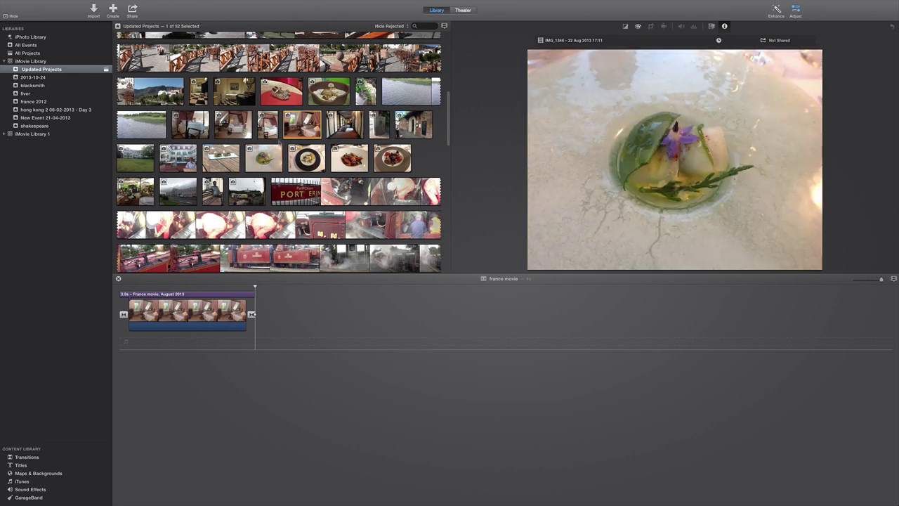
{"action": "scroll", "coordinate": [279, 144], "scroll_direction": "up", "scroll_amount": 1}
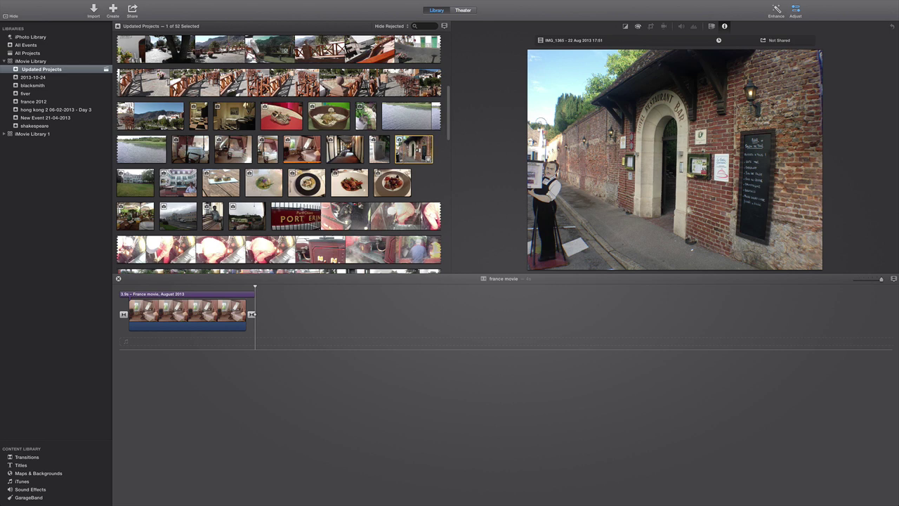
{"action": "left_click", "coordinate": [427, 159]}
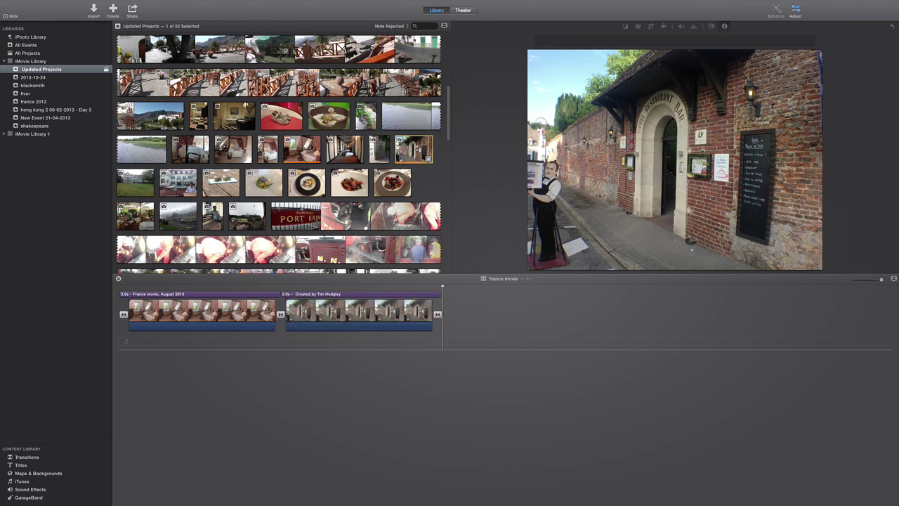
{"action": "left_click", "coordinate": [180, 294]}
{"action": "key", "text": "space"}
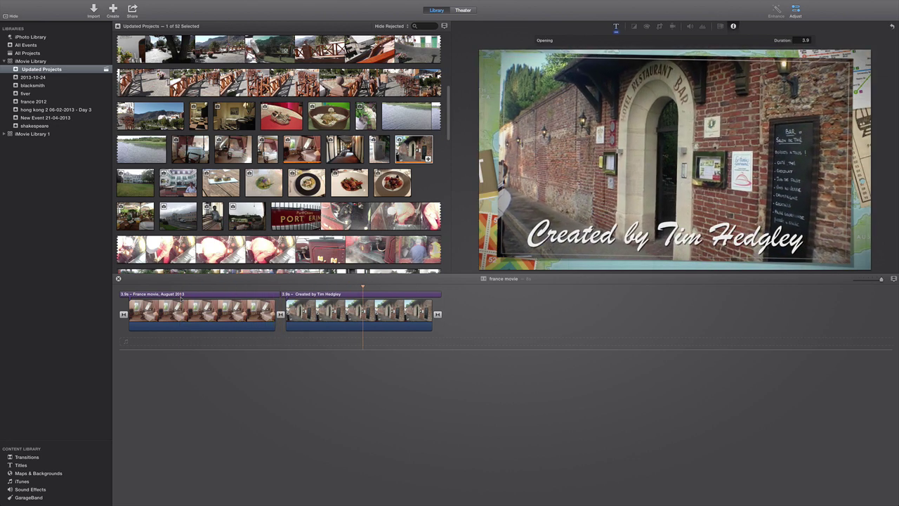
{"action": "left_click", "coordinate": [280, 314]}
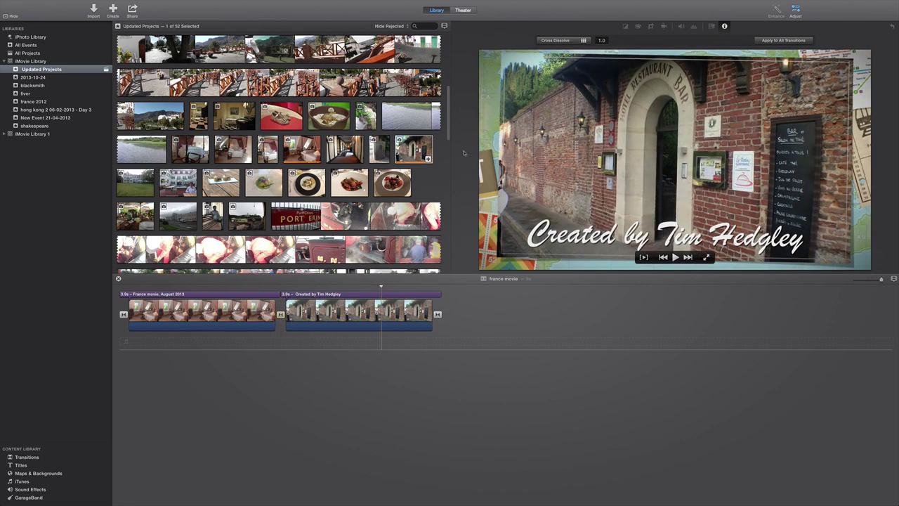
{"action": "key", "text": "/"}
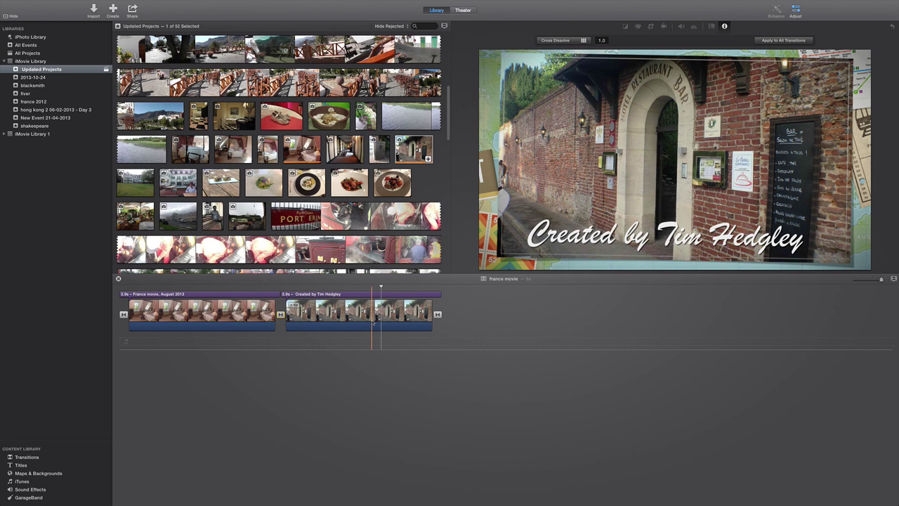
Append the plated-dish and green-dish clips to the movie
{"action": "left_click", "coordinate": [414, 149]}
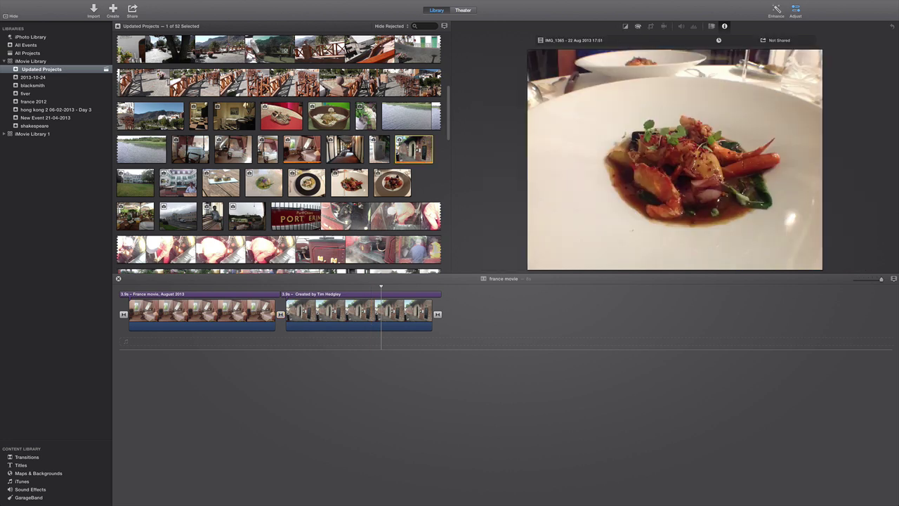
{"action": "left_click", "coordinate": [350, 183]}
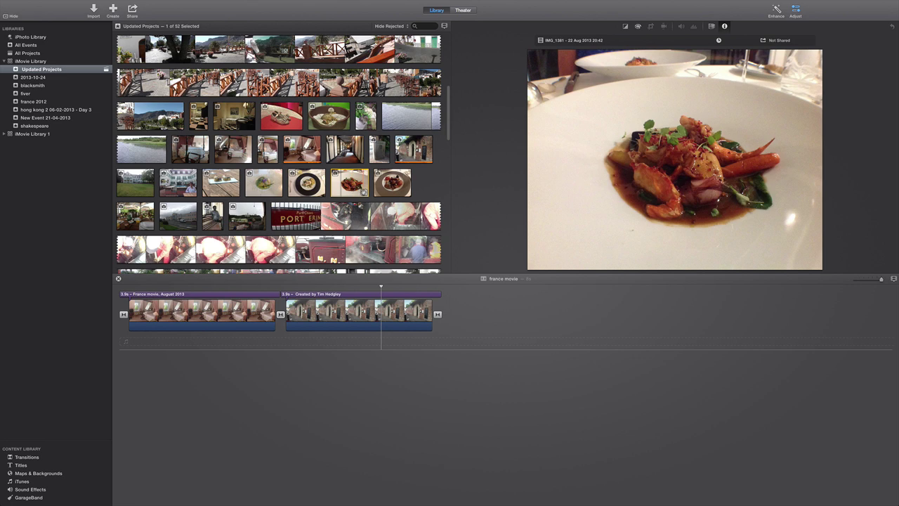
{"action": "left_click", "coordinate": [363, 191]}
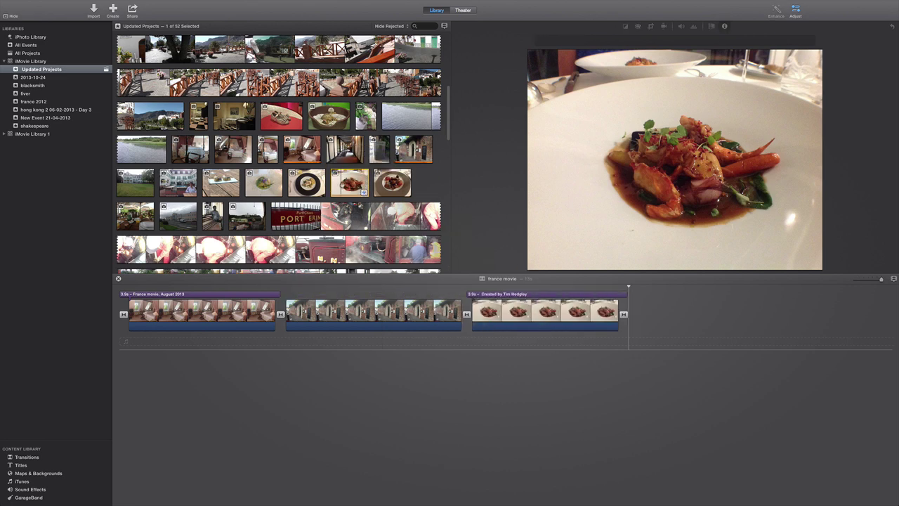
{"action": "left_click", "coordinate": [261, 181]}
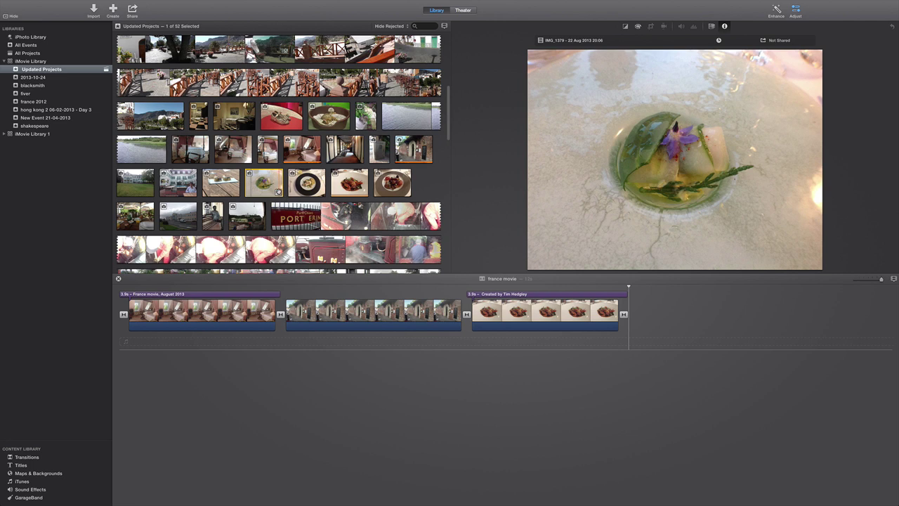
{"action": "left_click", "coordinate": [278, 191]}
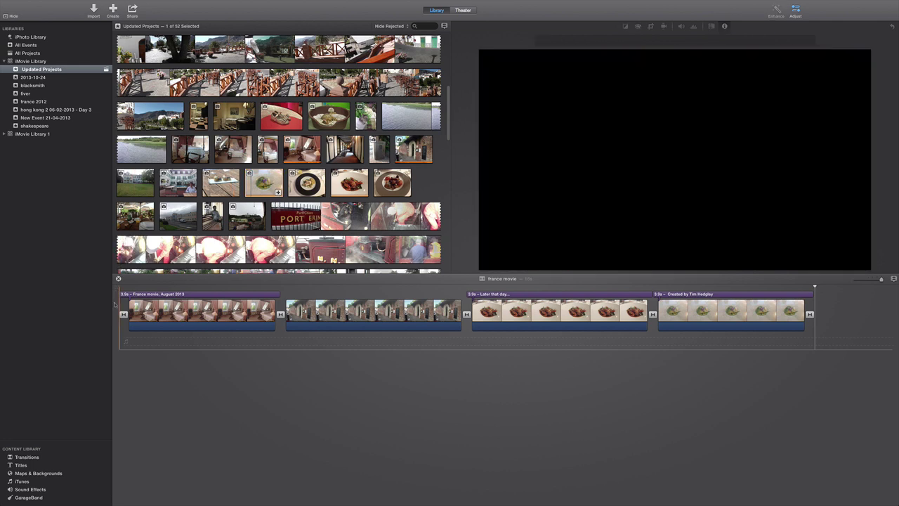
{"action": "left_click", "coordinate": [117, 304]}
{"action": "key", "text": "space"}
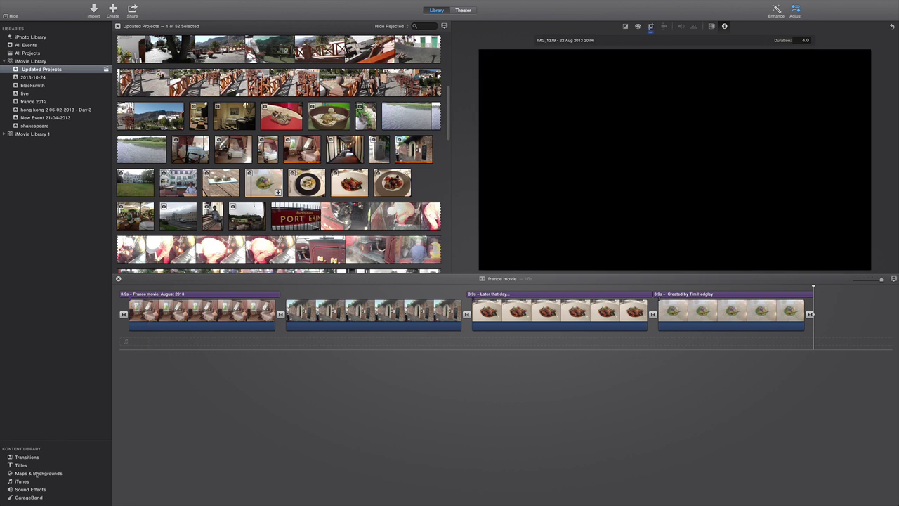
Browse Sound Effects, previewing Traffic and then tracks in the Jingles category
{"action": "left_click", "coordinate": [23, 490]}
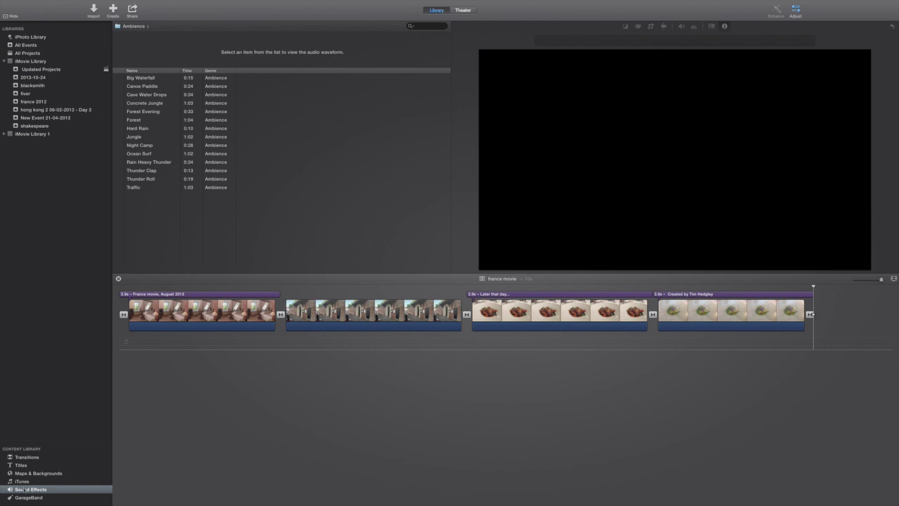
{"action": "left_click", "coordinate": [162, 187]}
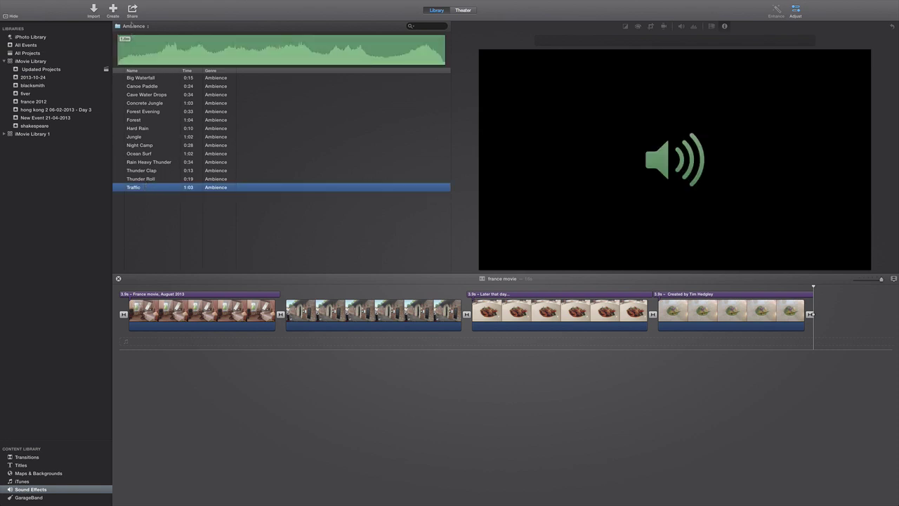
{"action": "left_click", "coordinate": [134, 27]}
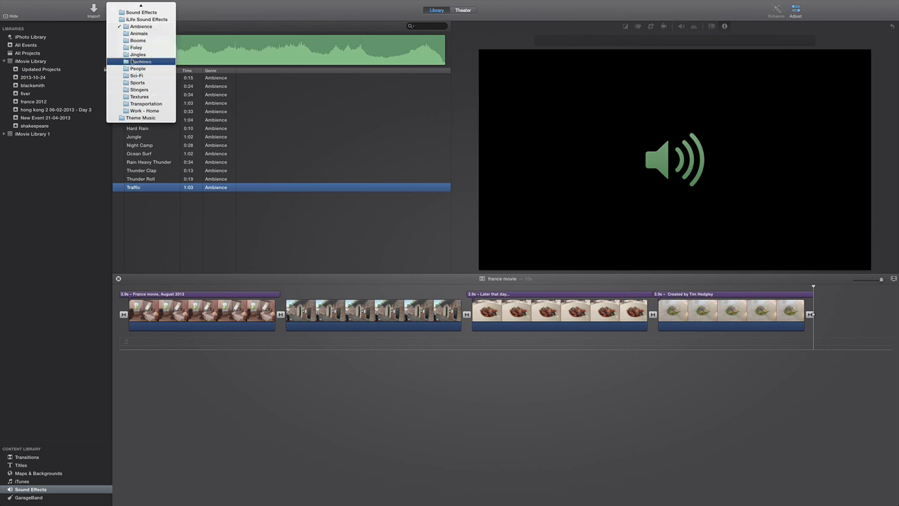
{"action": "left_click", "coordinate": [137, 54]}
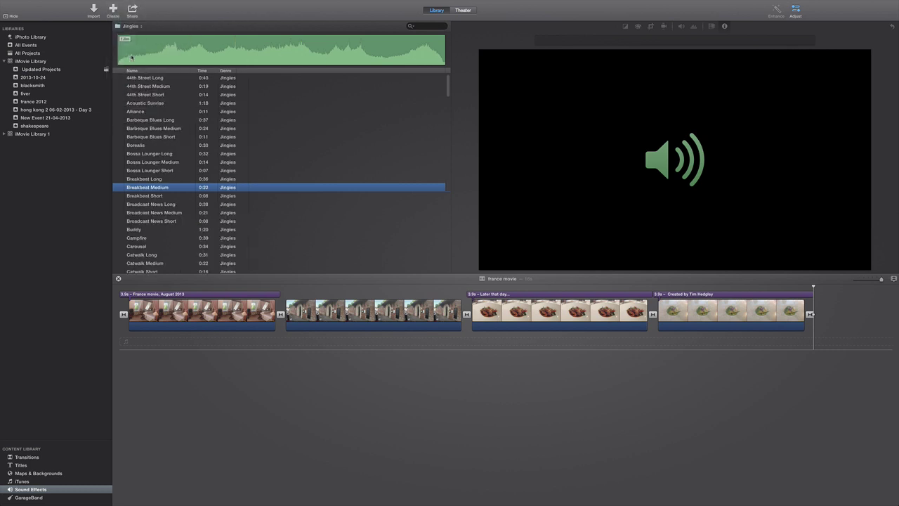
{"action": "scroll", "coordinate": [140, 141], "scroll_direction": "down", "scroll_amount": 5}
{"action": "left_click", "coordinate": [145, 151]}
{"action": "scroll", "coordinate": [145, 154], "scroll_direction": "down", "scroll_amount": 20}
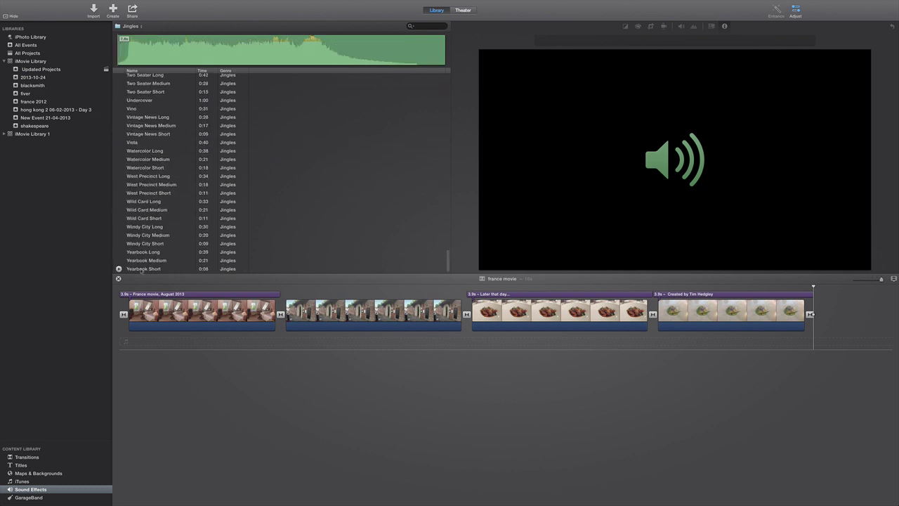
{"action": "scroll", "coordinate": [149, 139], "scroll_direction": "up", "scroll_amount": 8}
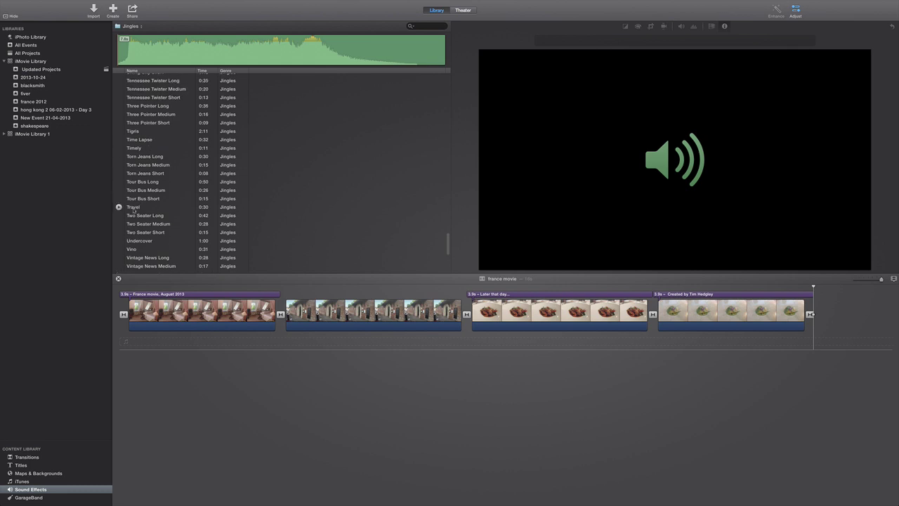
Place the Travel jingle as background music under all clips and play from the start
{"action": "left_click", "coordinate": [124, 208]}
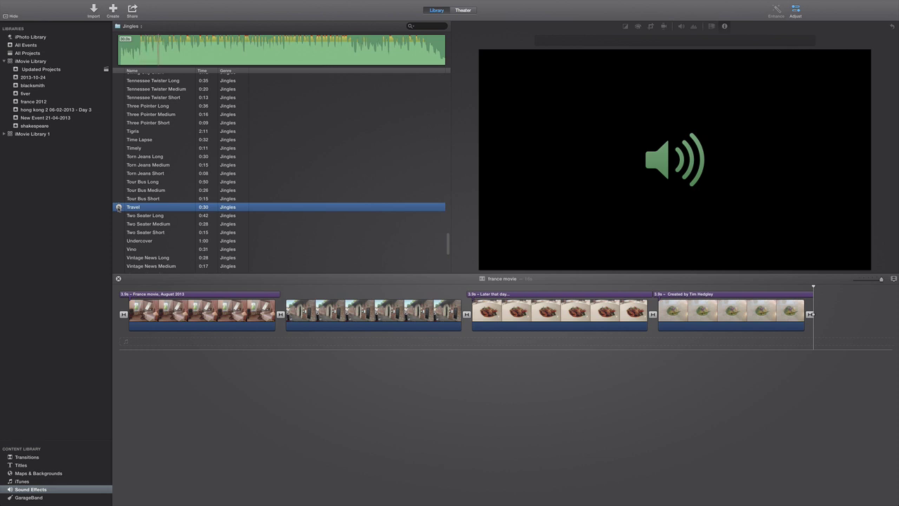
{"action": "left_click_drag", "start_coordinate": [118, 208], "coordinate": [122, 172]}
{"action": "scroll", "coordinate": [133, 155], "scroll_direction": "up", "scroll_amount": 1}
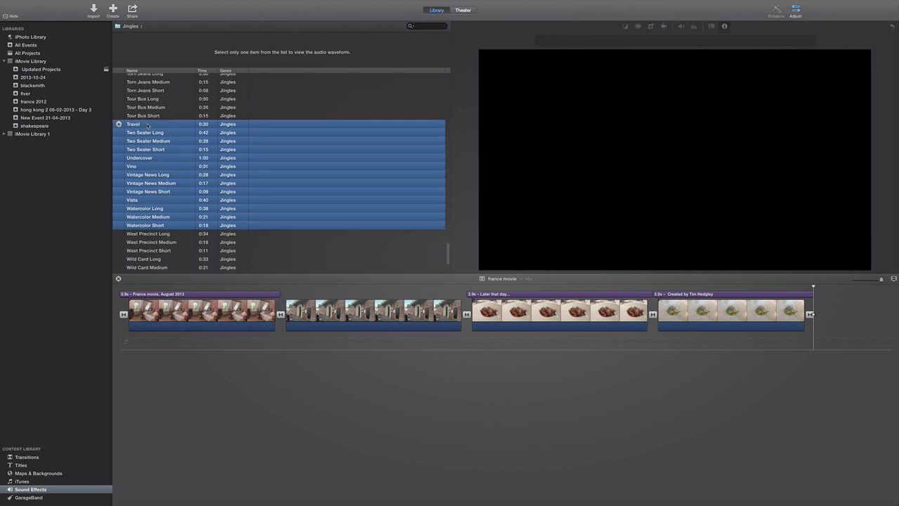
{"action": "left_click", "coordinate": [148, 126]}
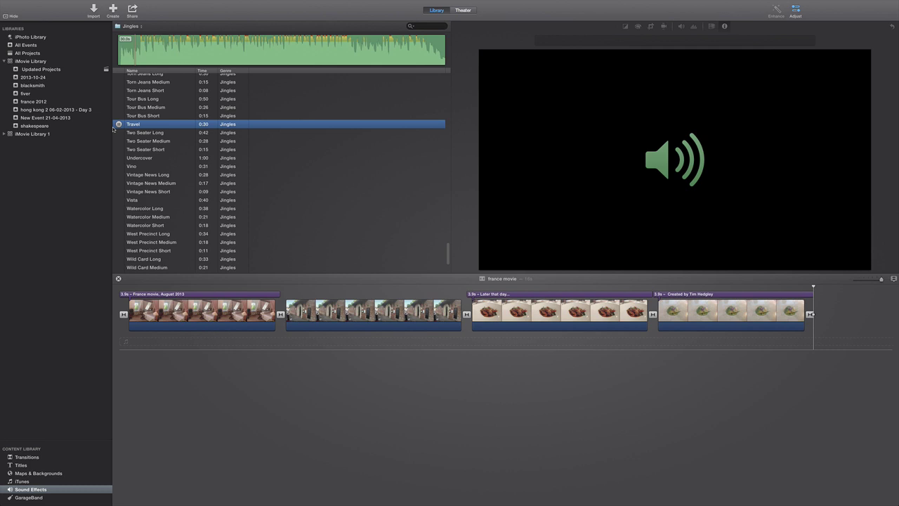
{"action": "left_click", "coordinate": [119, 124]}
{"action": "left_click_drag", "start_coordinate": [179, 212], "coordinate": [281, 380]}
{"action": "left_click_drag", "start_coordinate": [139, 307], "coordinate": [126, 307]}
{"action": "key", "text": "space"}
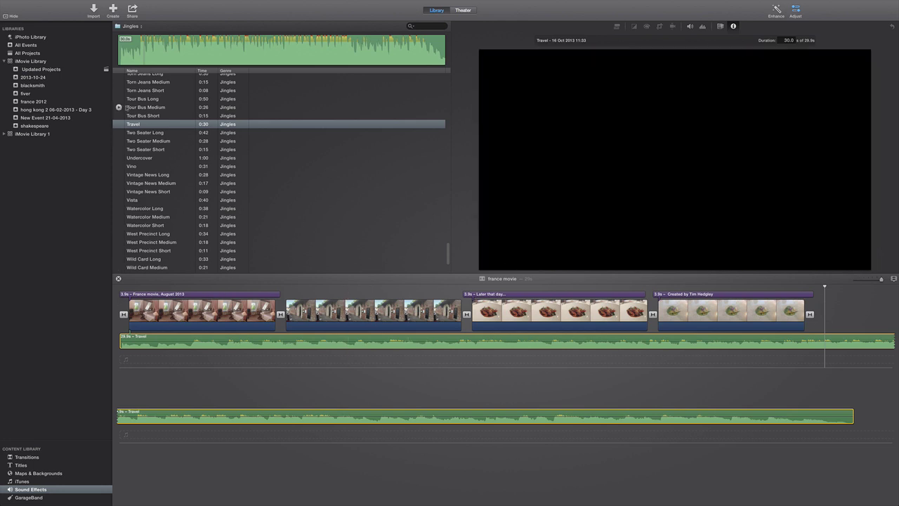
Append the hotel courtyard clip to the movie's end and play from the opening title
{"action": "left_click", "coordinate": [40, 72]}
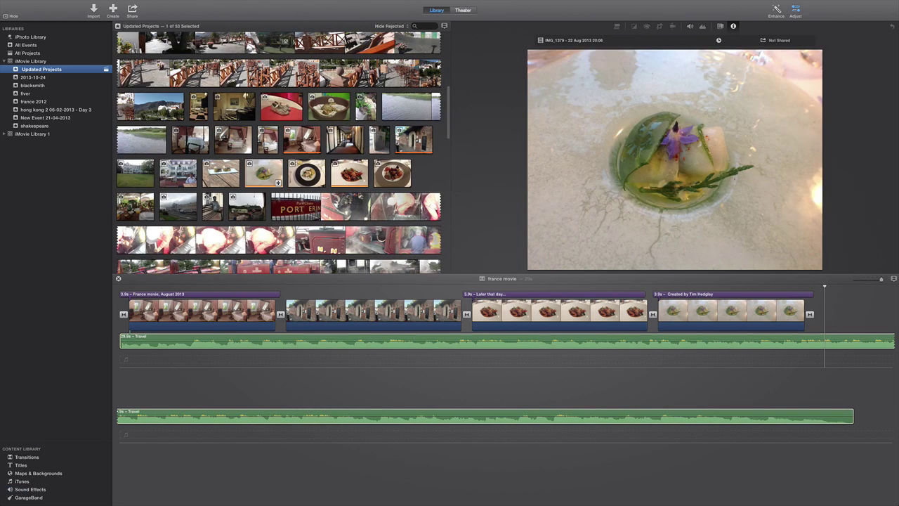
{"action": "left_click", "coordinate": [263, 172]}
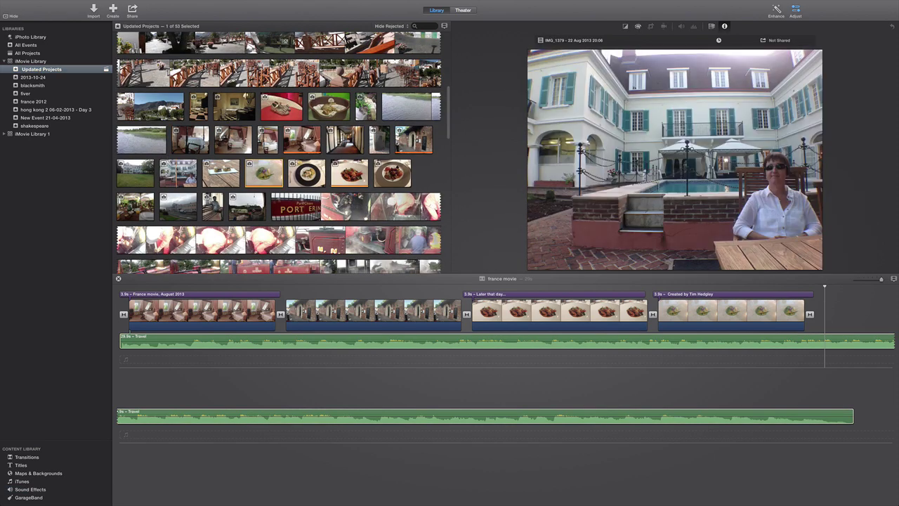
{"action": "left_click", "coordinate": [181, 170]}
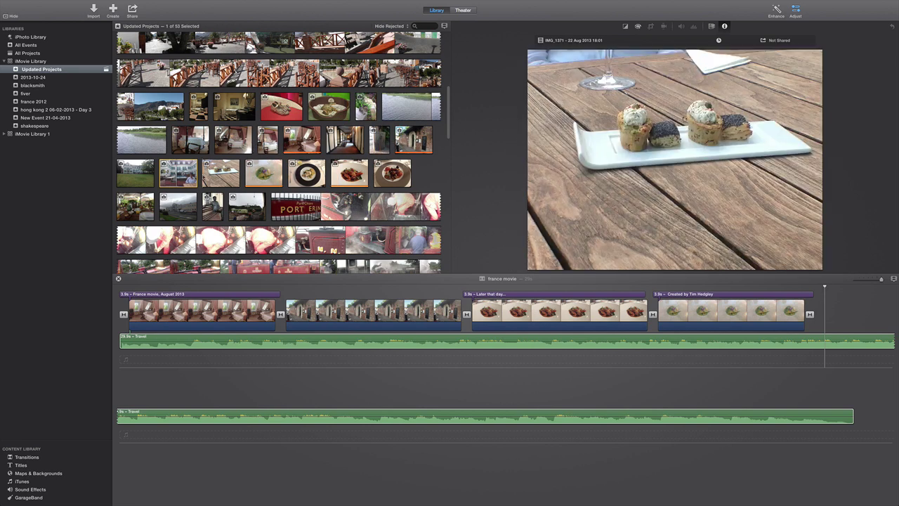
{"action": "left_click_drag", "start_coordinate": [193, 180], "coordinate": [176, 393]}
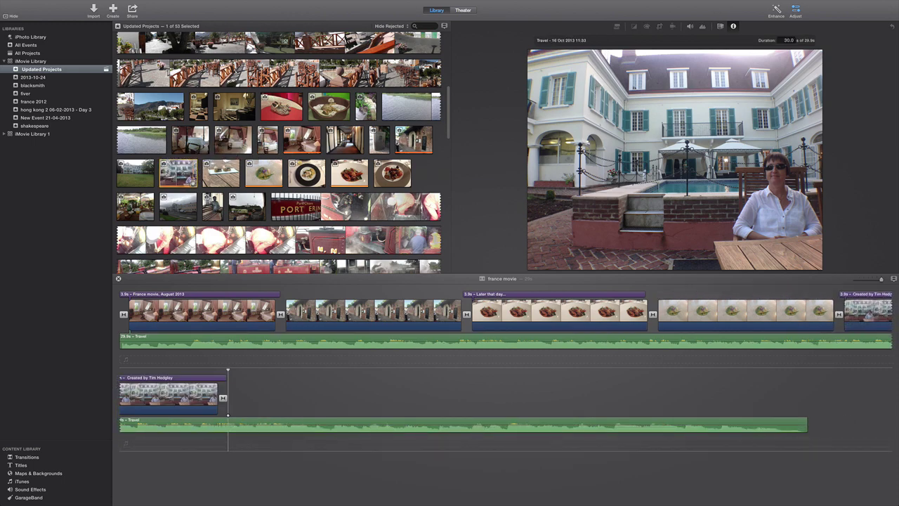
{"action": "left_click", "coordinate": [179, 294]}
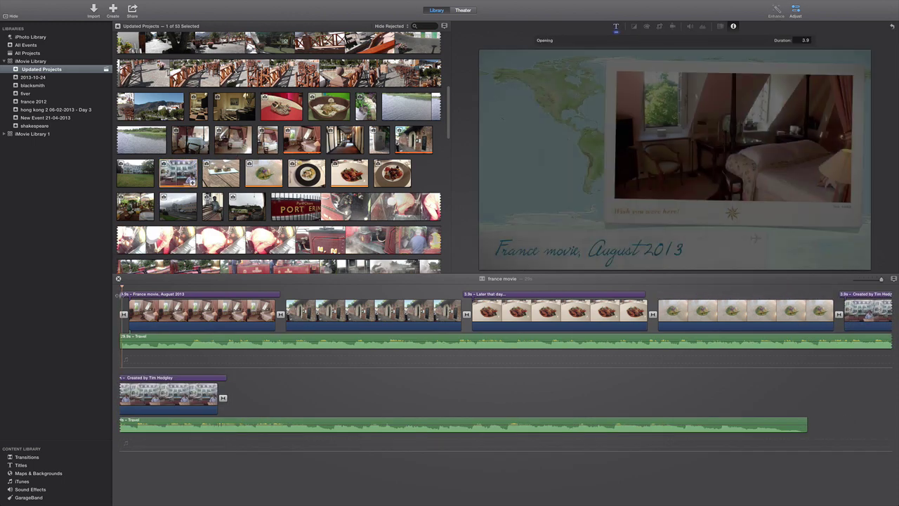
{"action": "key", "text": "space"}
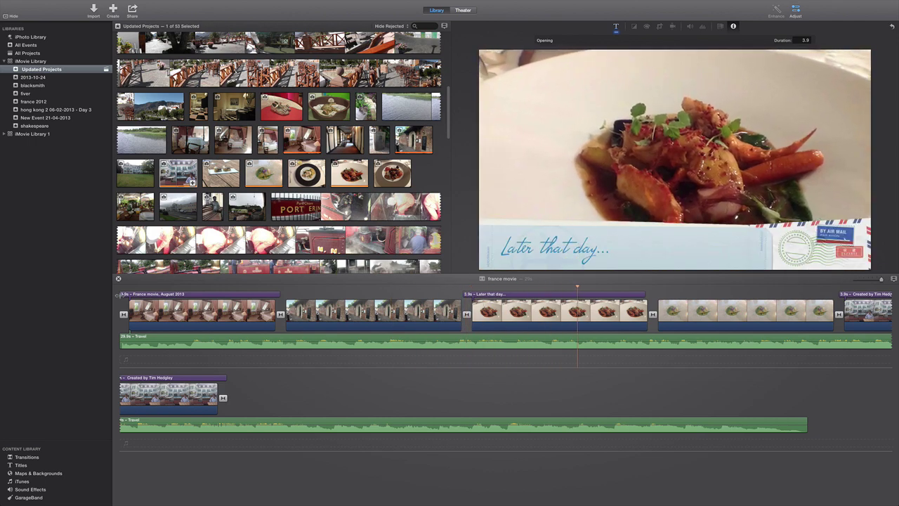
{"action": "key", "text": "space"}
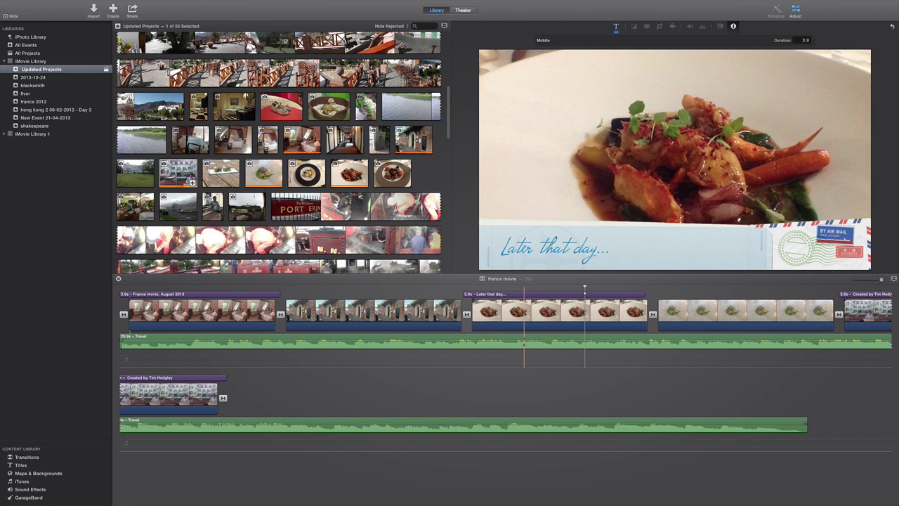
Lower the Travel music to 28% volume and review its equalizer and volume settings
{"action": "left_click_drag", "start_coordinate": [524, 338], "coordinate": [524, 344]}
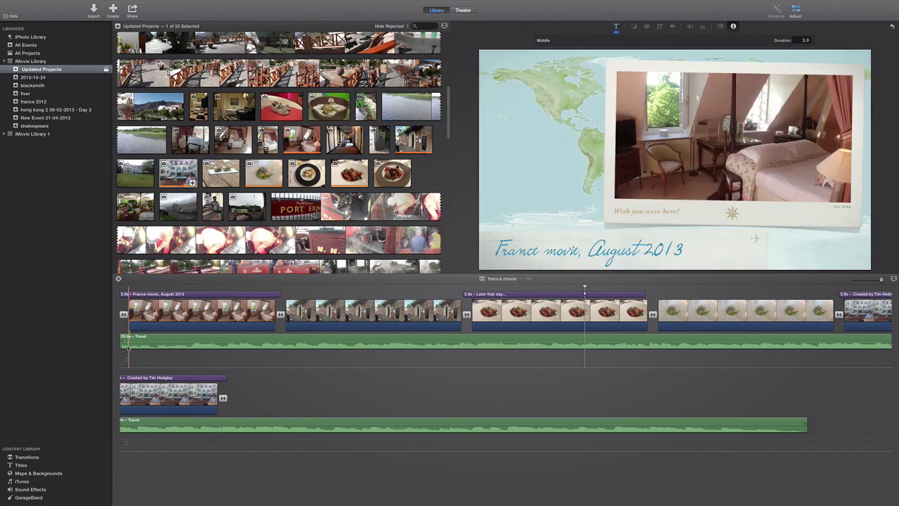
{"action": "left_click", "coordinate": [127, 338]}
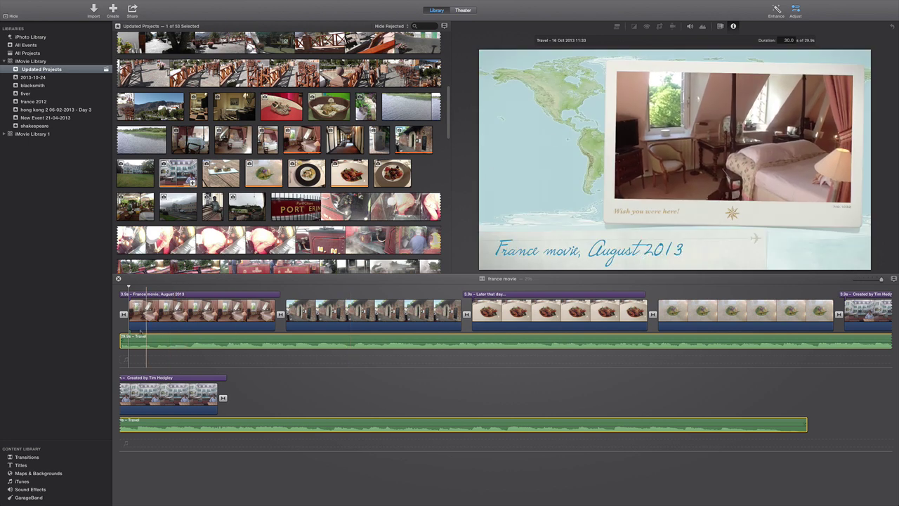
{"action": "left_click", "coordinate": [140, 330]}
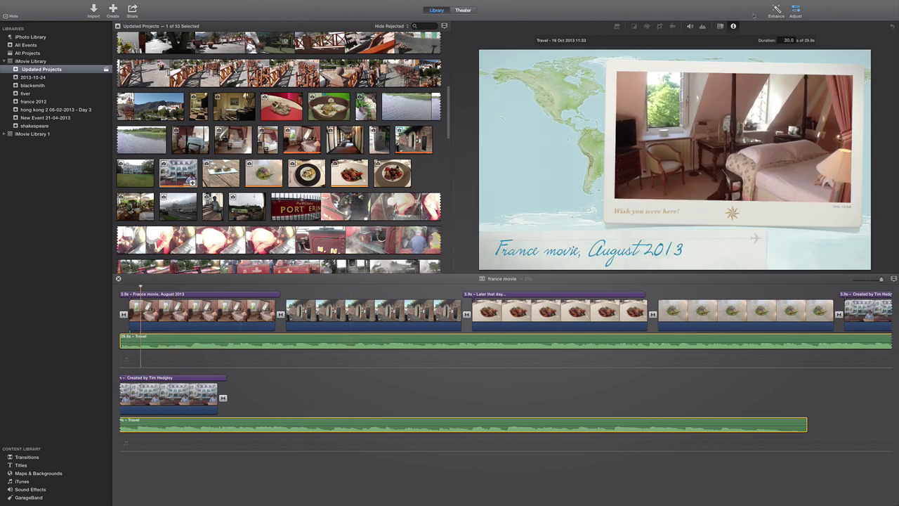
{"action": "left_click", "coordinate": [703, 28]}
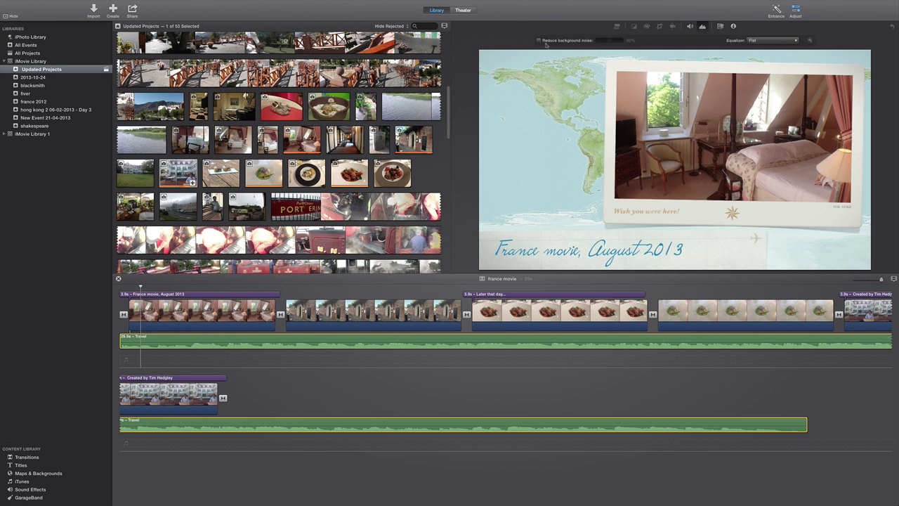
{"action": "left_click", "coordinate": [781, 41]}
{"action": "left_click", "coordinate": [768, 41]}
{"action": "left_click", "coordinate": [691, 27]}
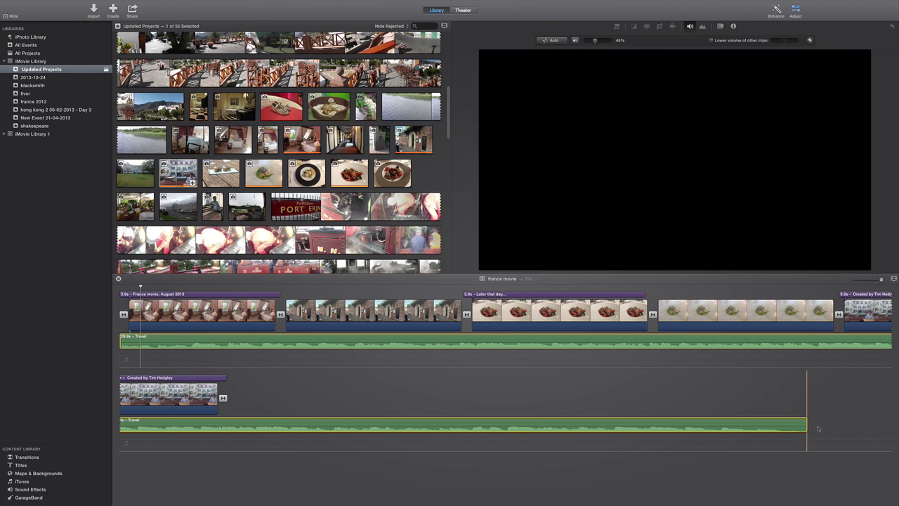
Trim the lower Travel clip so it ends with the final courtyard clip
{"action": "left_click_drag", "start_coordinate": [806, 423], "coordinate": [218, 421]}
{"action": "left_click", "coordinate": [251, 419]}
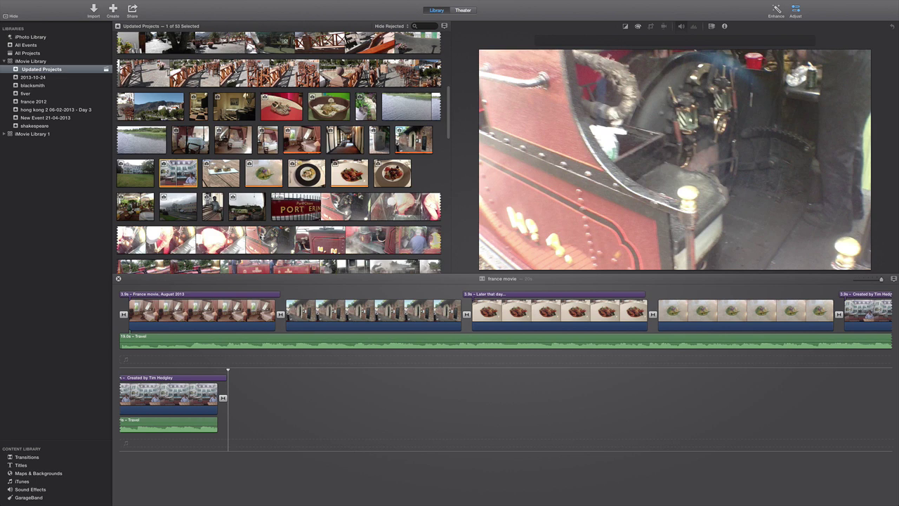
{"action": "scroll", "coordinate": [260, 239], "scroll_direction": "up", "scroll_amount": 2}
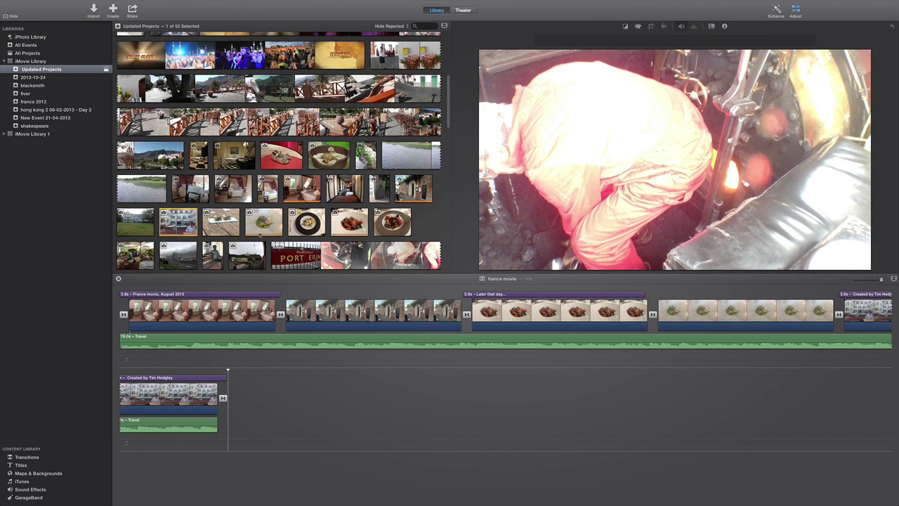
{"action": "left_click", "coordinate": [27, 457]}
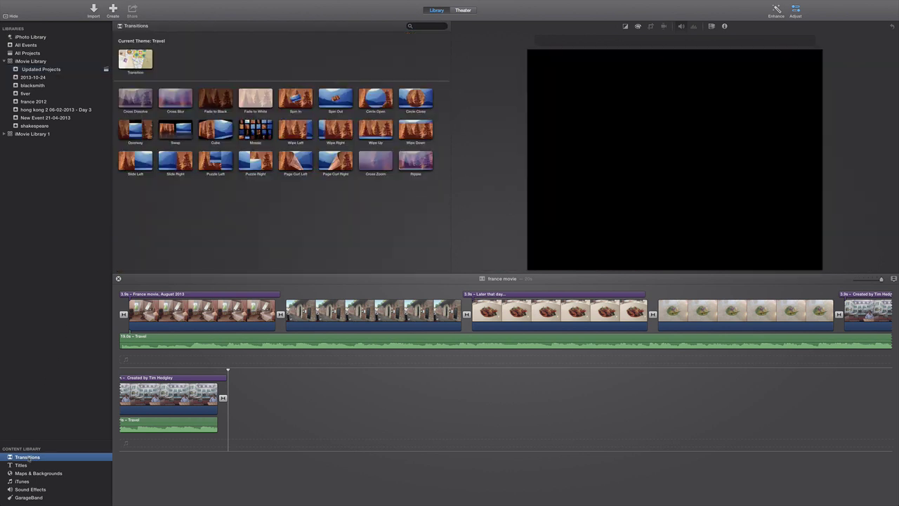
Add Fade to Black at the final clip's end, then show the iMovie Library clips
{"action": "left_click", "coordinate": [218, 103]}
{"action": "left_click_drag", "start_coordinate": [217, 103], "coordinate": [224, 405]}
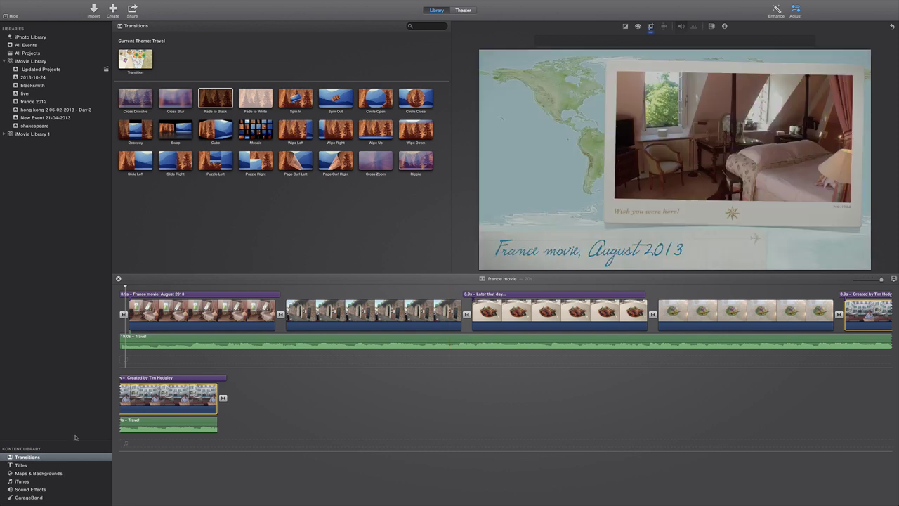
{"action": "left_click", "coordinate": [34, 63]}
Browse the iPhoto Library's travel event and select the four-poster bedroom clip
{"action": "scroll", "coordinate": [188, 160], "scroll_direction": "up", "scroll_amount": 15}
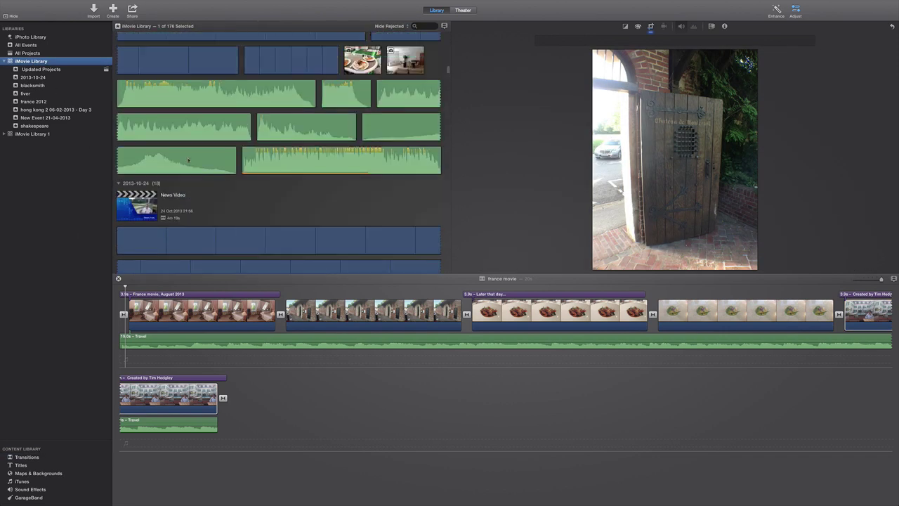
{"action": "scroll", "coordinate": [188, 160], "scroll_direction": "up", "scroll_amount": 2}
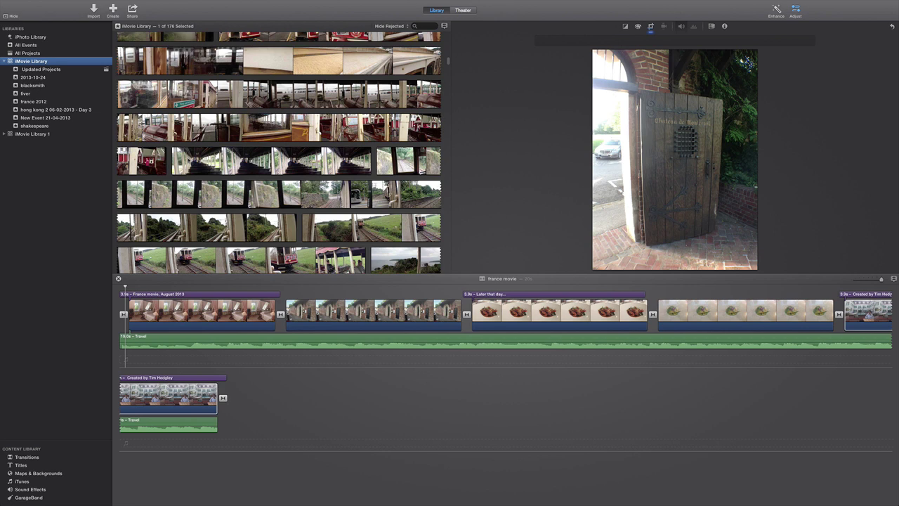
{"action": "left_click", "coordinate": [32, 37]}
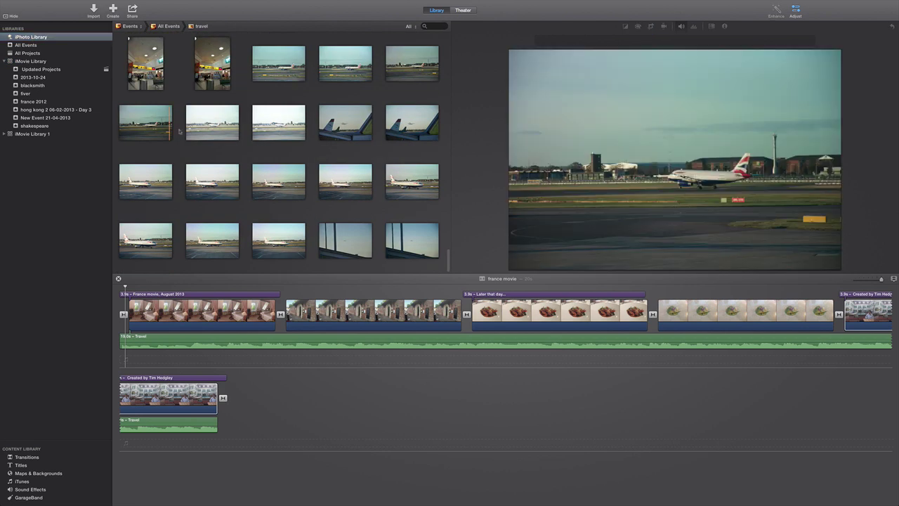
{"action": "scroll", "coordinate": [179, 130], "scroll_direction": "up", "scroll_amount": 5}
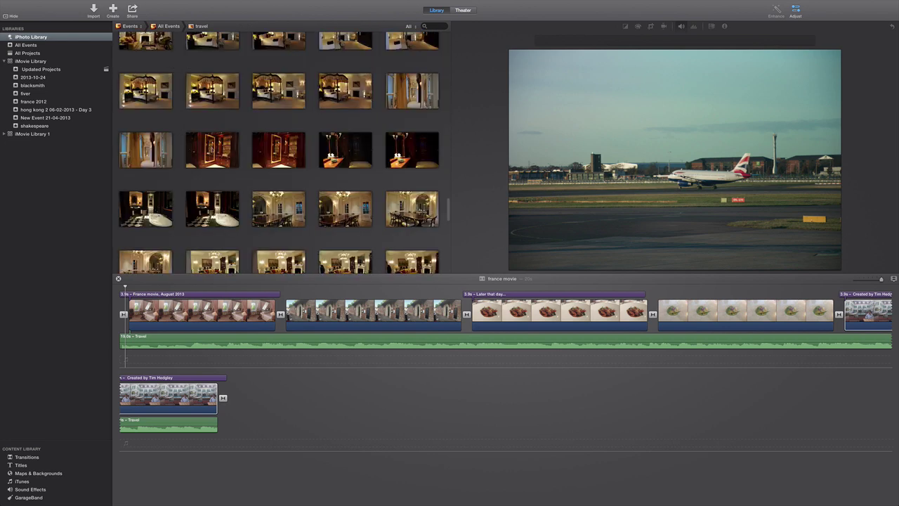
{"action": "scroll", "coordinate": [248, 159], "scroll_direction": "up", "scroll_amount": 3}
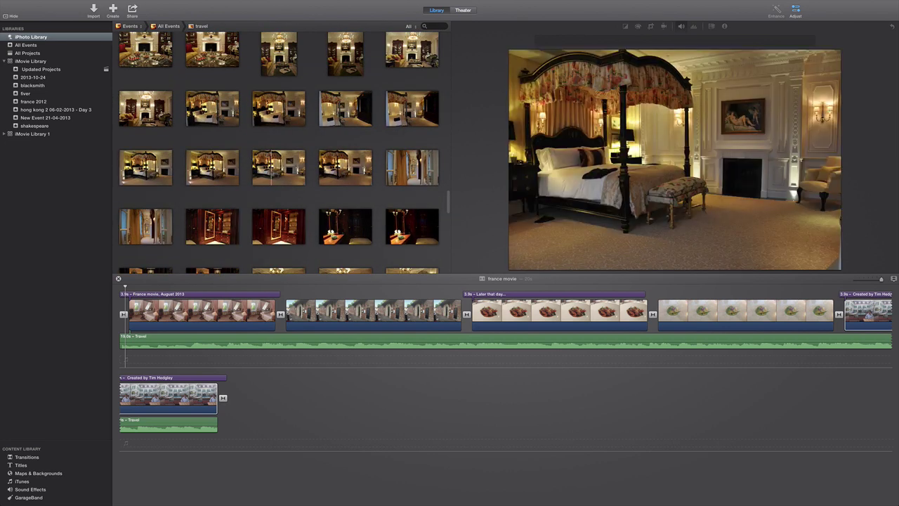
{"action": "left_click", "coordinate": [270, 169]}
Lay the four-poster bedroom clip over the second (restaurant) clip as a cutaway
{"action": "left_click_drag", "start_coordinate": [288, 170], "coordinate": [285, 291]}
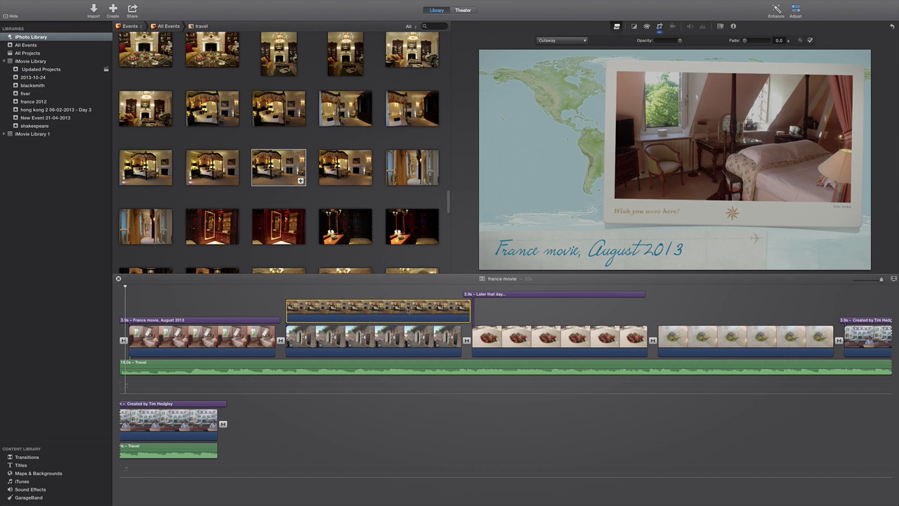
{"action": "mouse_move", "coordinate": [490, 257]}
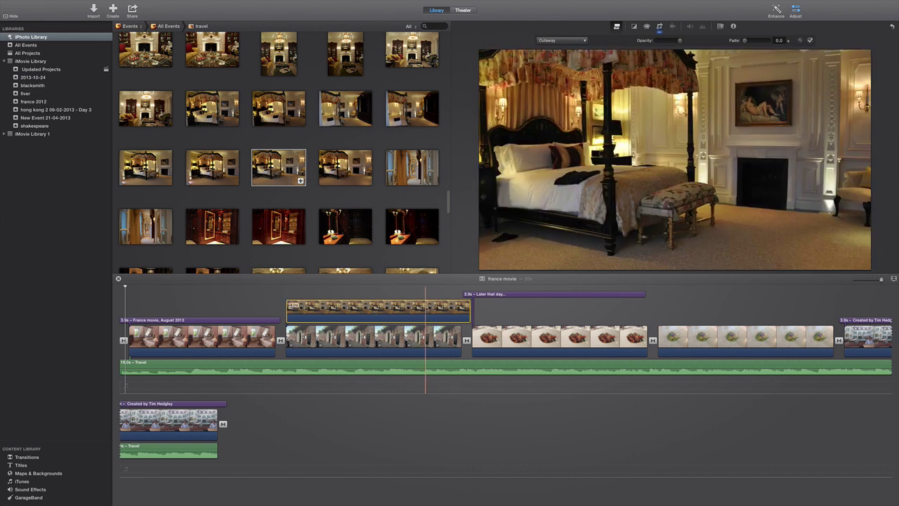
Switch the bedroom overlay's mode to Picture in Picture
{"action": "mouse_move", "coordinate": [512, 157]}
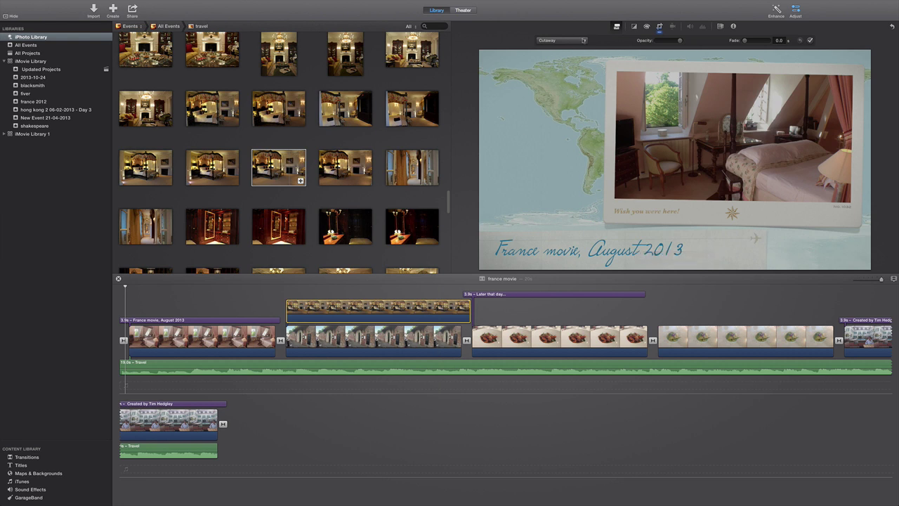
{"action": "left_click", "coordinate": [586, 41]}
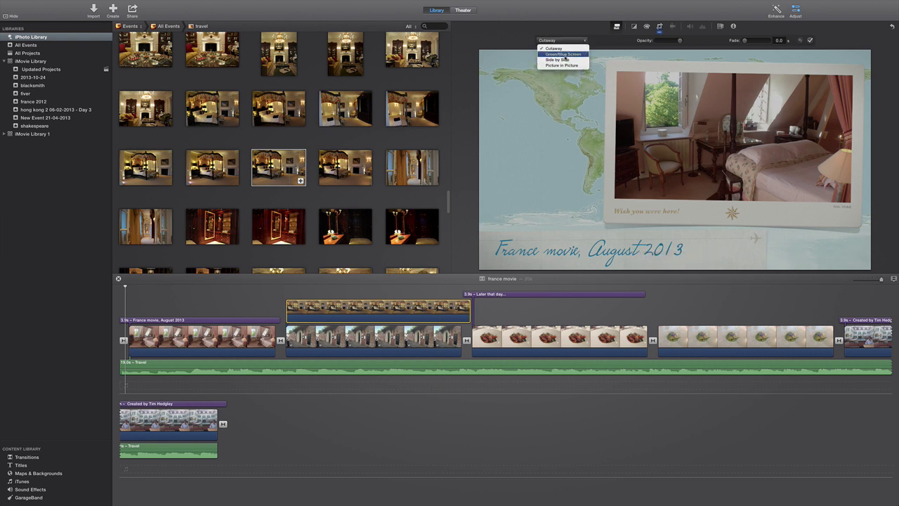
{"action": "left_click", "coordinate": [561, 65]}
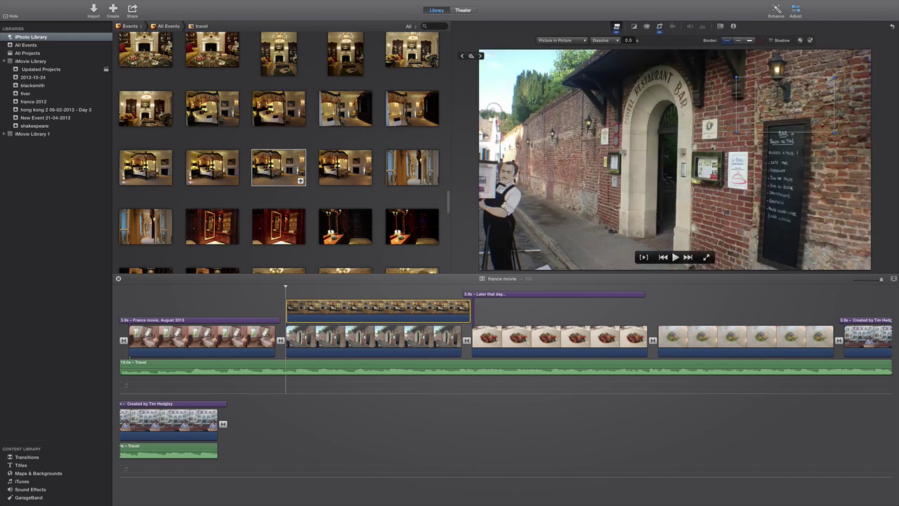
Move the bedroom inset to the frame's top-right corner and preview it
{"action": "left_click", "coordinate": [380, 307]}
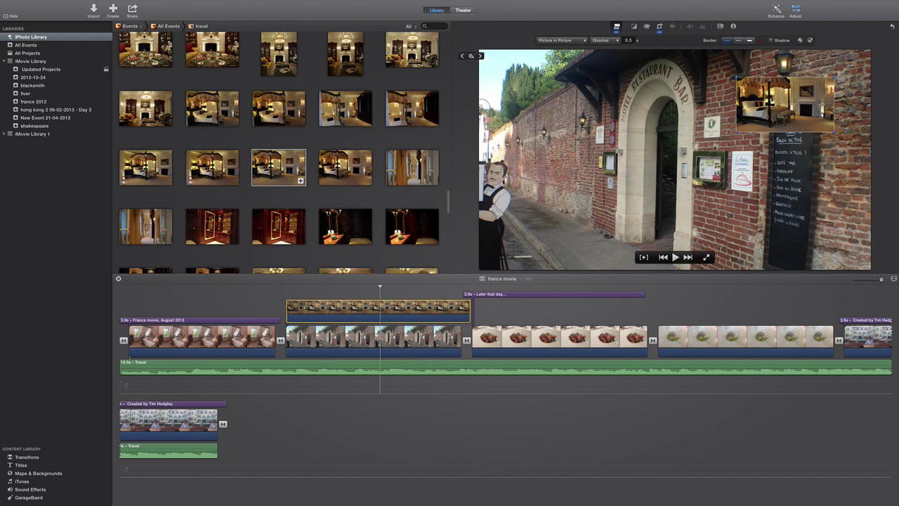
{"action": "left_click_drag", "start_coordinate": [772, 101], "coordinate": [801, 75]}
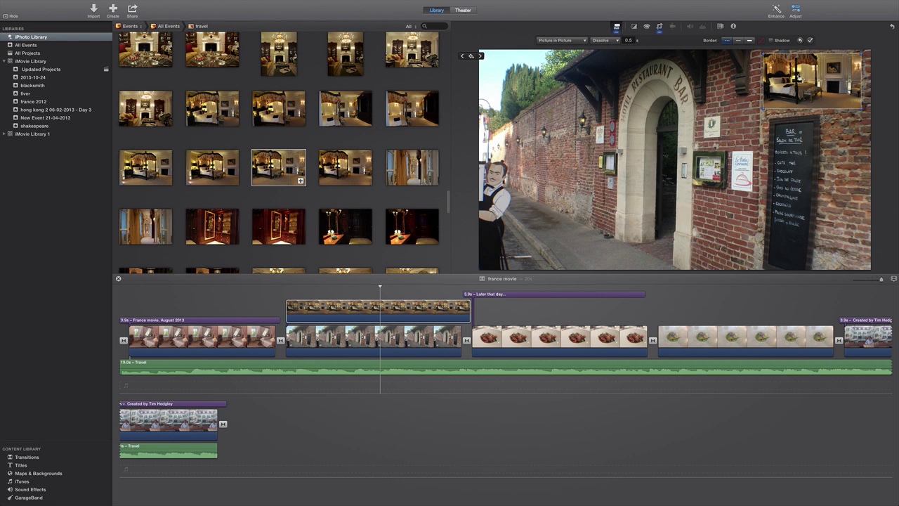
{"action": "mouse_move", "coordinate": [795, 78]}
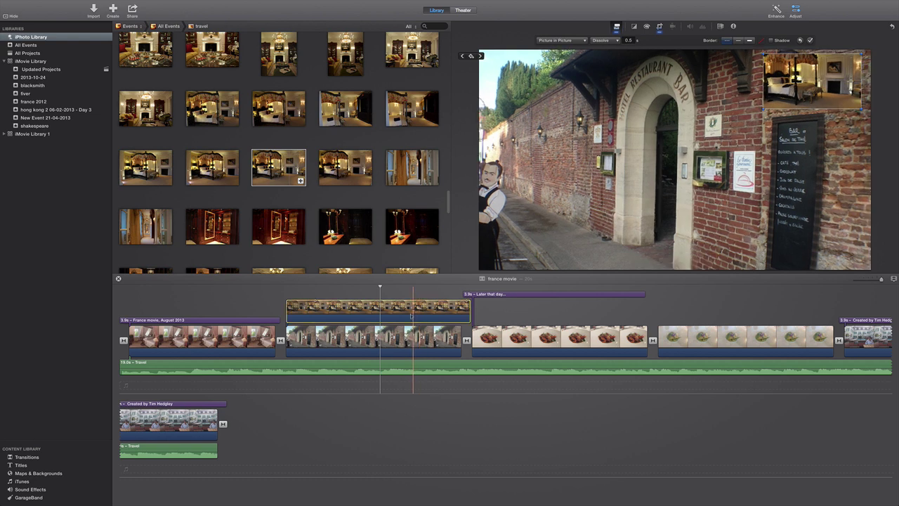
{"action": "key", "text": "space"}
Delete the picture-in-picture overlay and select the bedroom-with-window clip in Updated Projects
{"action": "key", "text": "Delete"}
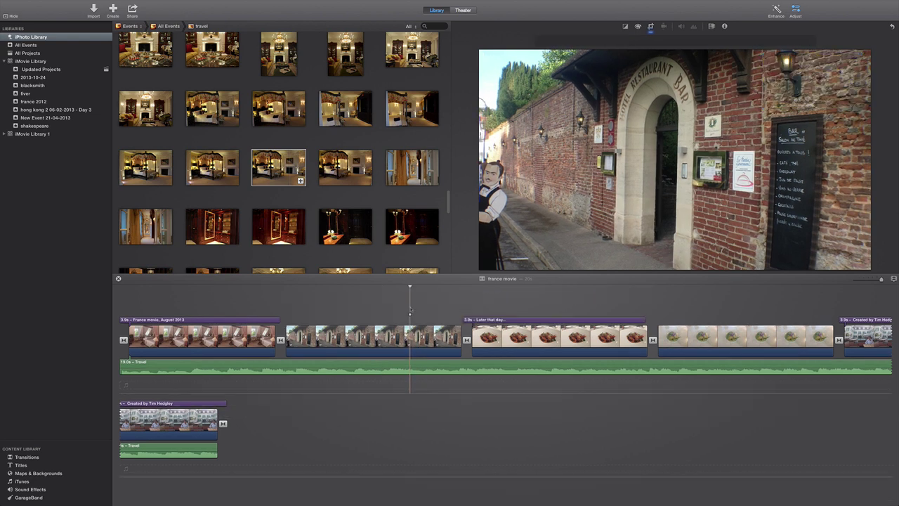
{"action": "scroll", "coordinate": [281, 154], "scroll_direction": "up", "scroll_amount": 5}
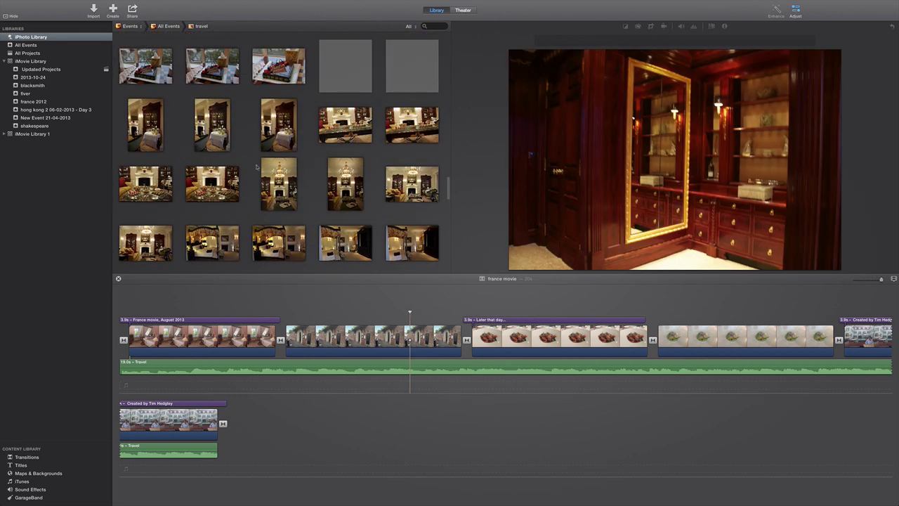
{"action": "left_click", "coordinate": [40, 69]}
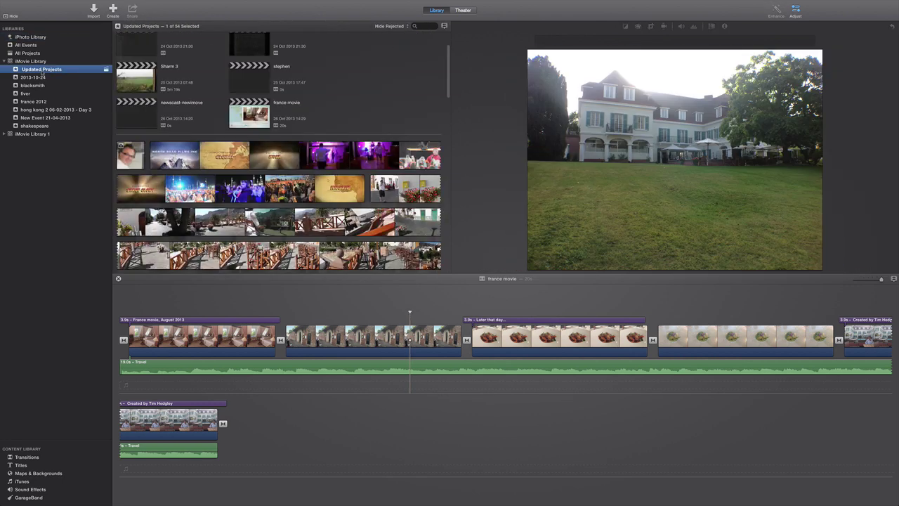
{"action": "scroll", "coordinate": [231, 175], "scroll_direction": "down", "scroll_amount": 5}
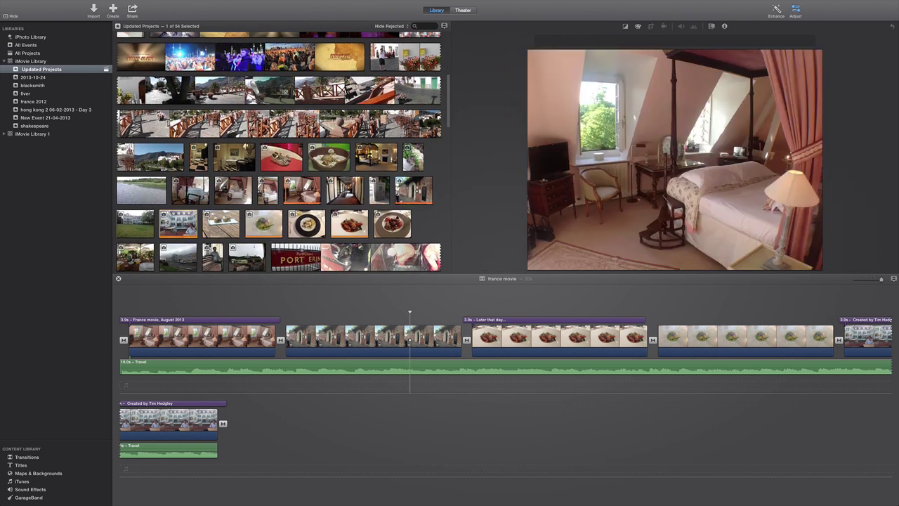
{"action": "left_click", "coordinate": [298, 188]}
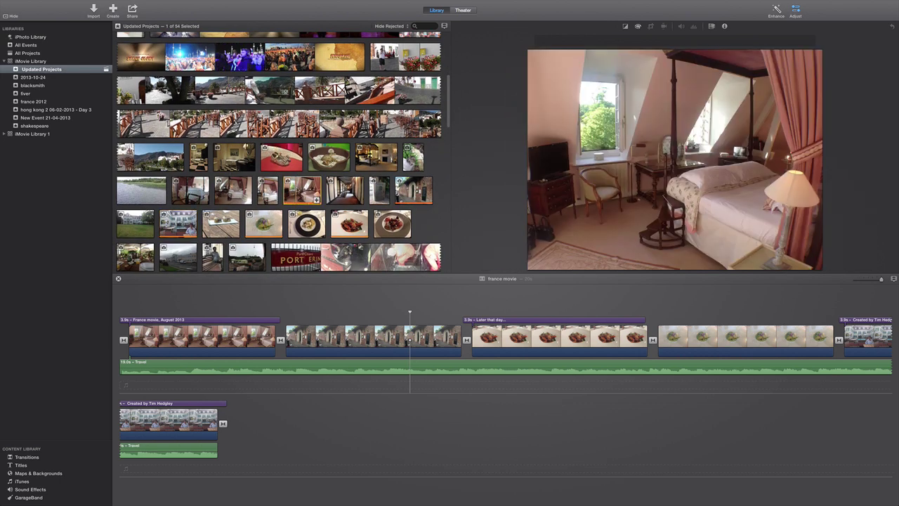
Place the bedroom-with-window clip above the restaurant clip as a cutaway
{"action": "scroll", "coordinate": [302, 197], "scroll_direction": "down", "scroll_amount": 8}
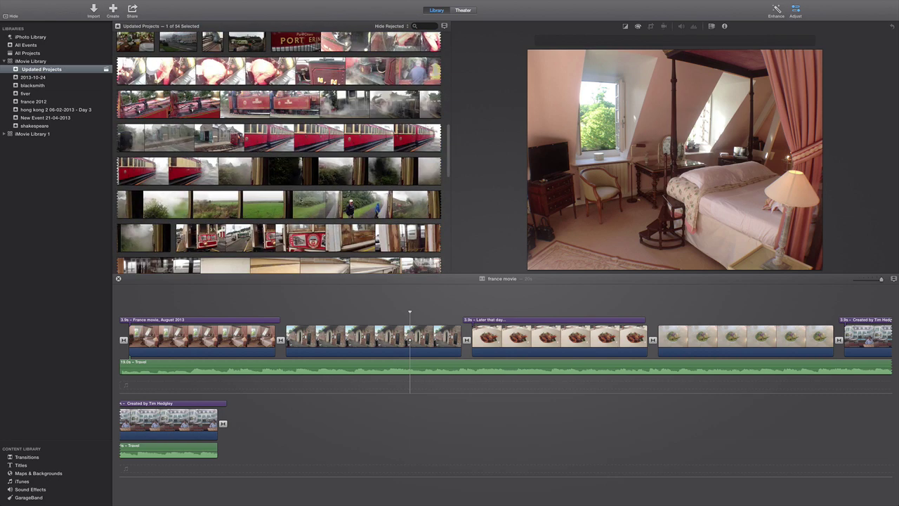
{"action": "scroll", "coordinate": [302, 182], "scroll_direction": "up", "scroll_amount": 8}
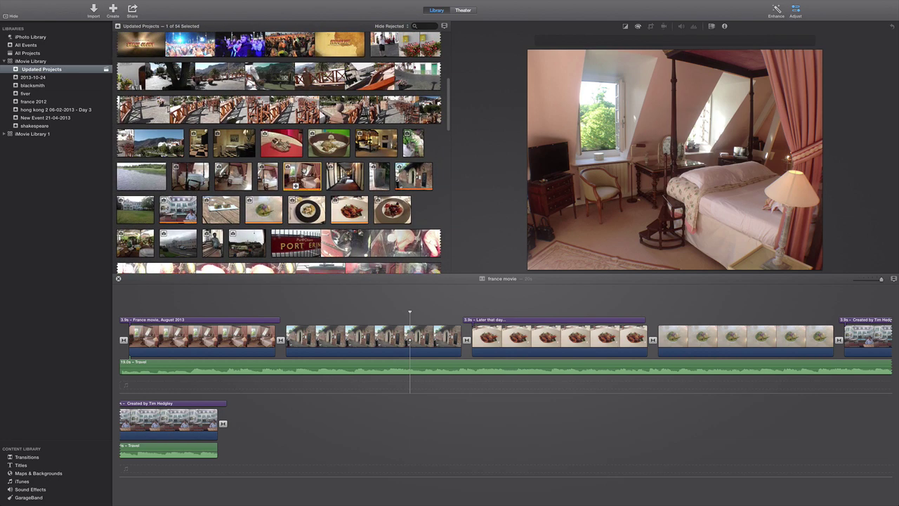
{"action": "left_click_drag", "start_coordinate": [304, 170], "coordinate": [288, 305]}
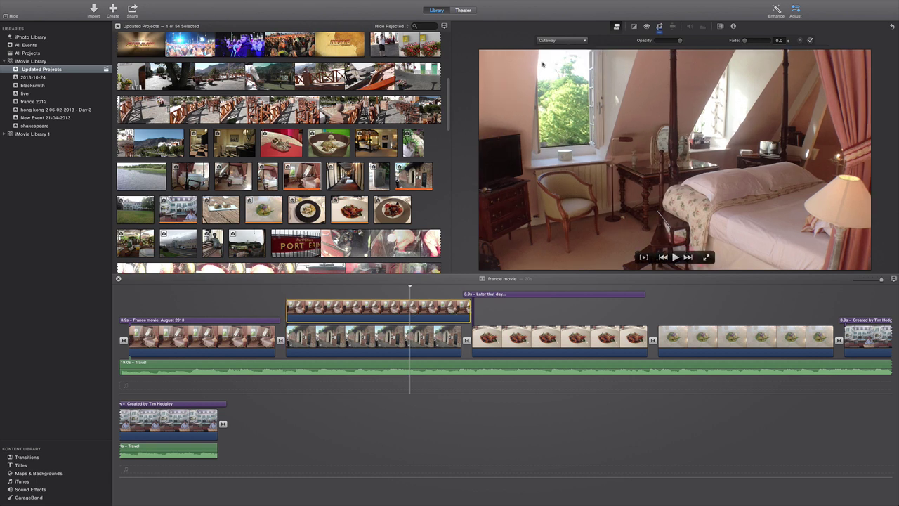
Turn the cutaway into picture in picture and enlarge the inset slightly
{"action": "left_click", "coordinate": [562, 40]}
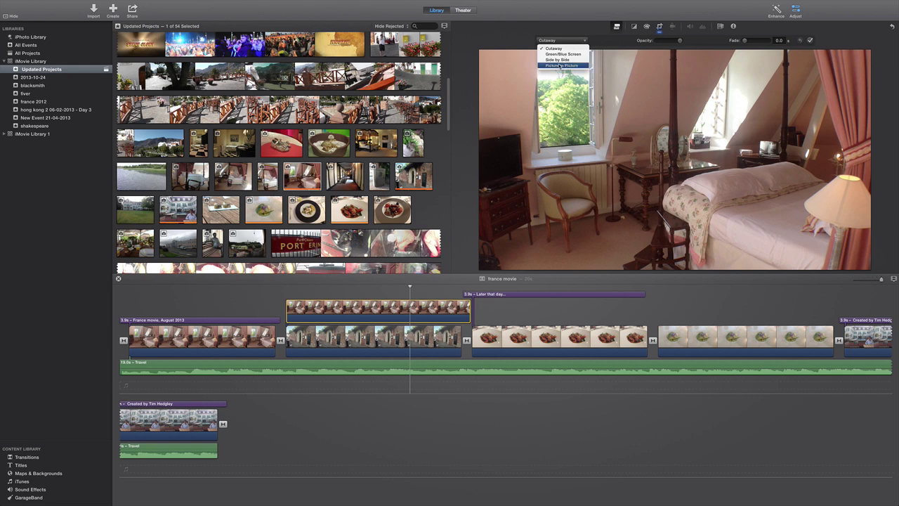
{"action": "left_click", "coordinate": [560, 65]}
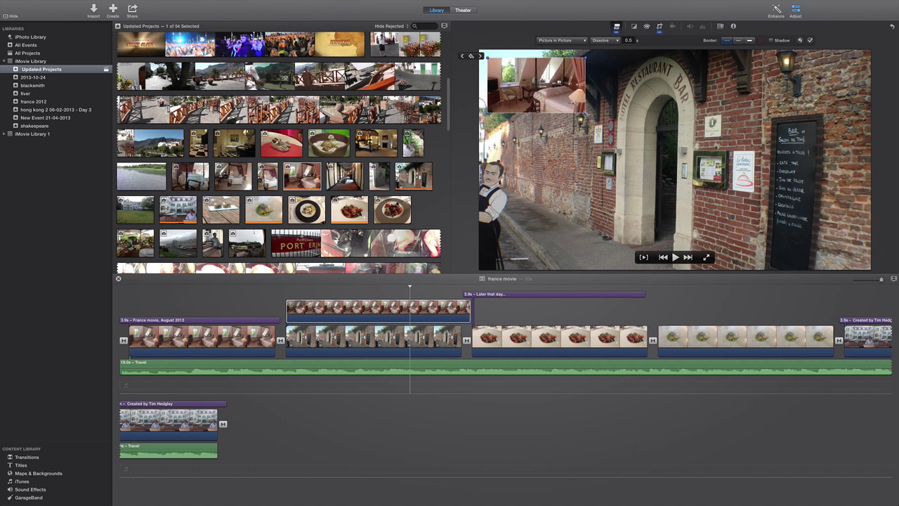
{"action": "mouse_move", "coordinate": [584, 113]}
{"action": "left_mouse_down"}
{"action": "mouse_move", "coordinate": [614, 140]}
{"action": "mouse_move", "coordinate": [570, 105]}
{"action": "left_mouse_up"}
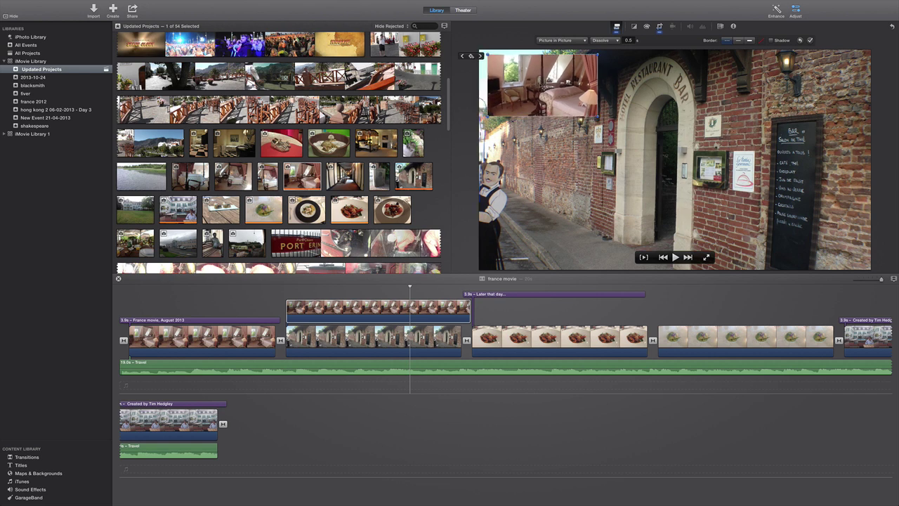
Give the inset no border and a drop shadow, placed in the top-right corner
{"action": "left_click", "coordinate": [748, 40]}
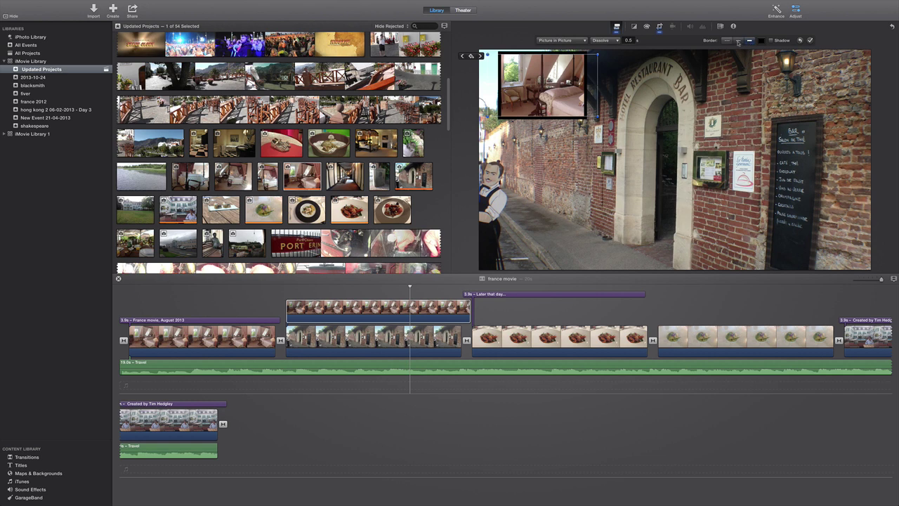
{"action": "left_click", "coordinate": [738, 41]}
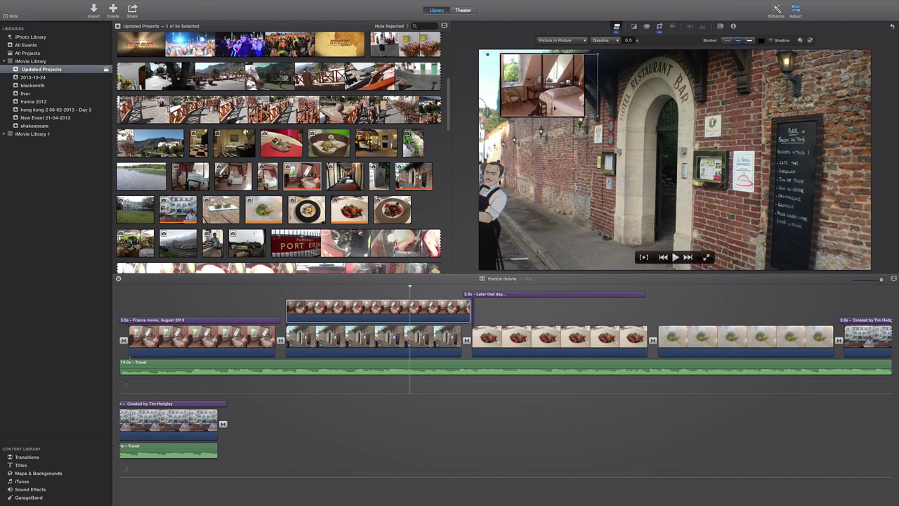
{"action": "left_click_drag", "start_coordinate": [554, 105], "coordinate": [554, 146]}
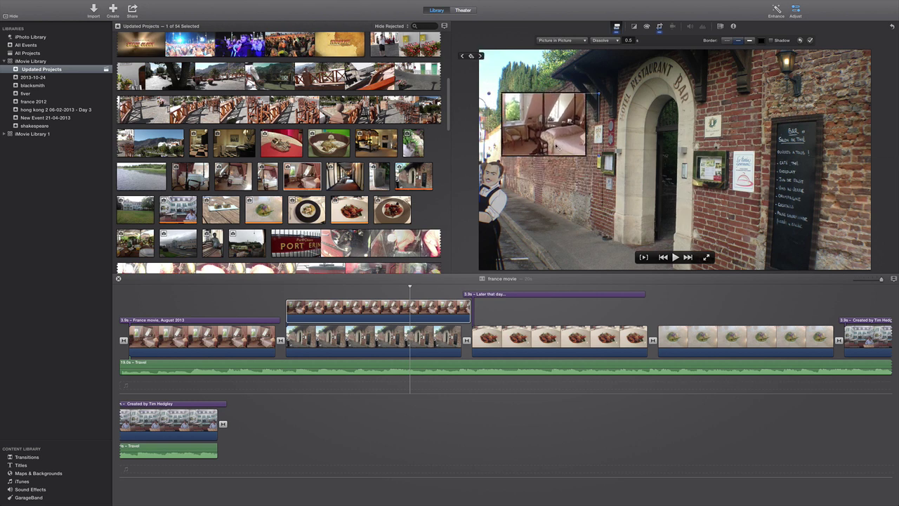
{"action": "left_click", "coordinate": [726, 40]}
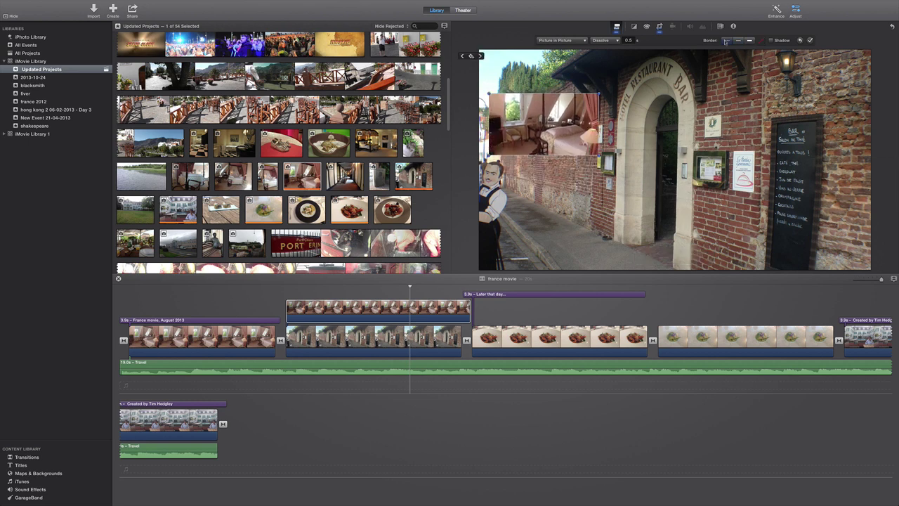
{"action": "left_click", "coordinate": [772, 40]}
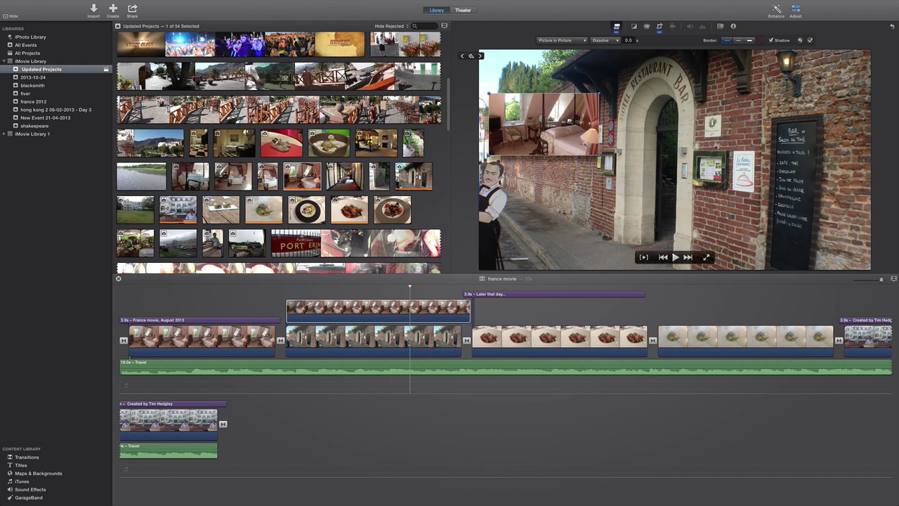
{"action": "left_click_drag", "start_coordinate": [540, 132], "coordinate": [797, 95]}
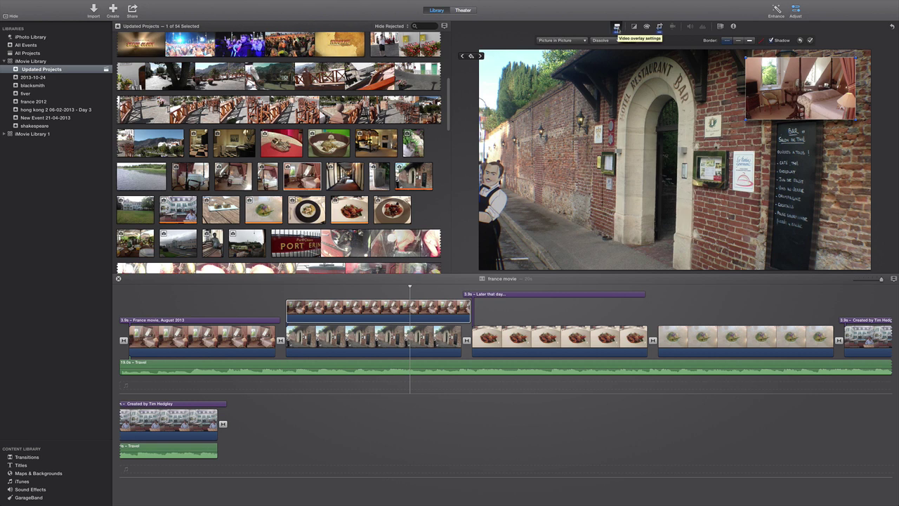
Change the inset's transition from Dissolve to Zoom and play from the opening title
{"action": "left_click", "coordinate": [603, 40]}
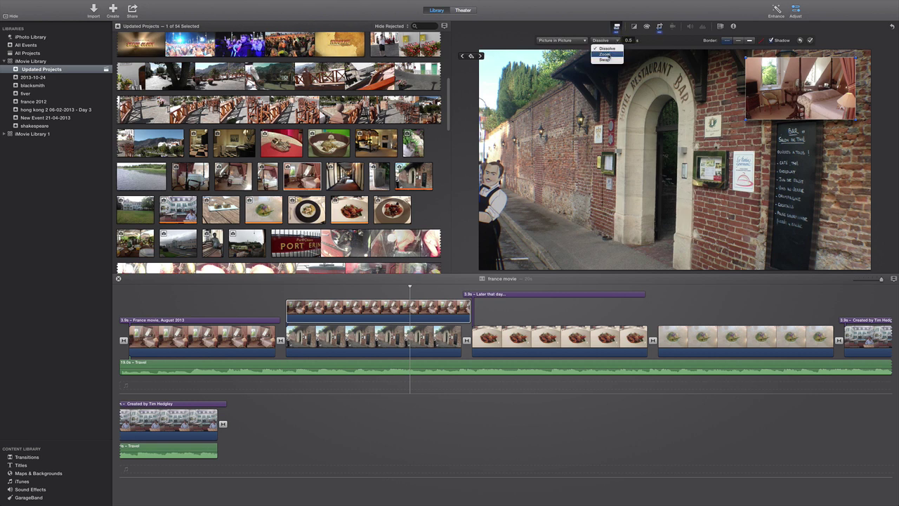
{"action": "left_click", "coordinate": [604, 54]}
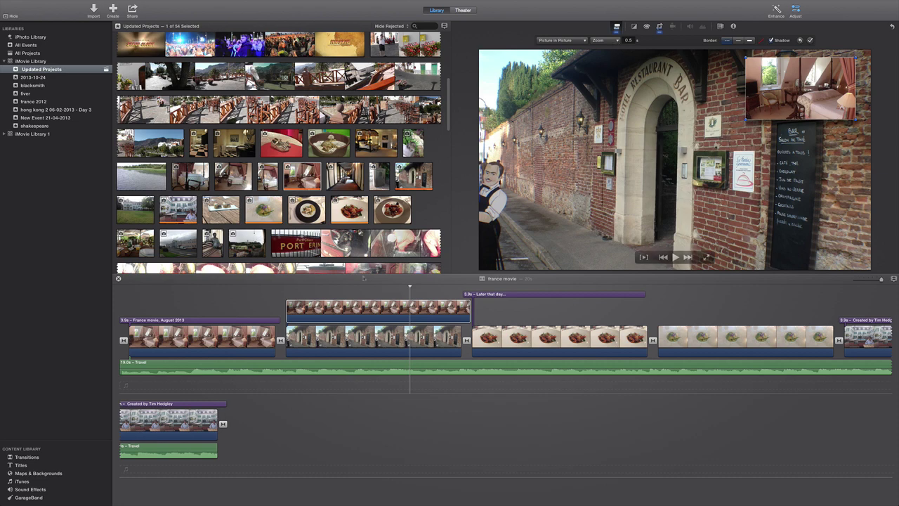
{"action": "left_click", "coordinate": [267, 334]}
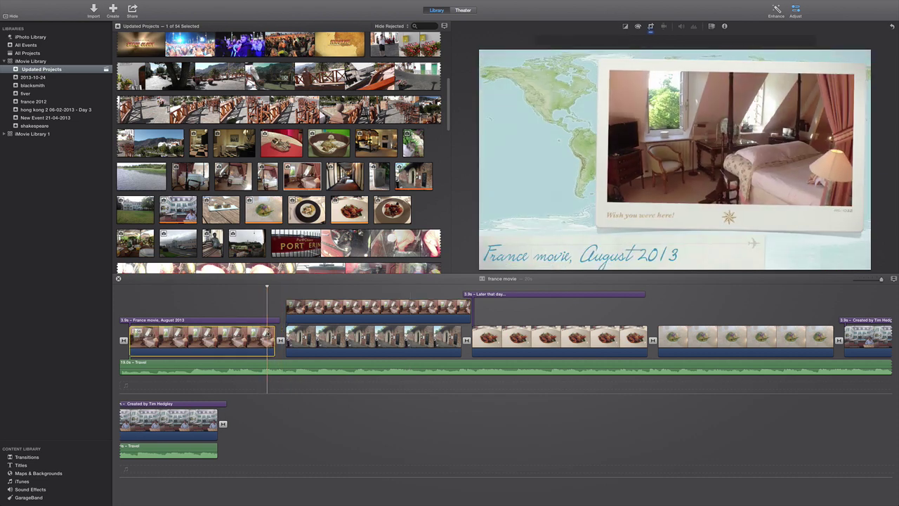
{"action": "key", "text": "space"}
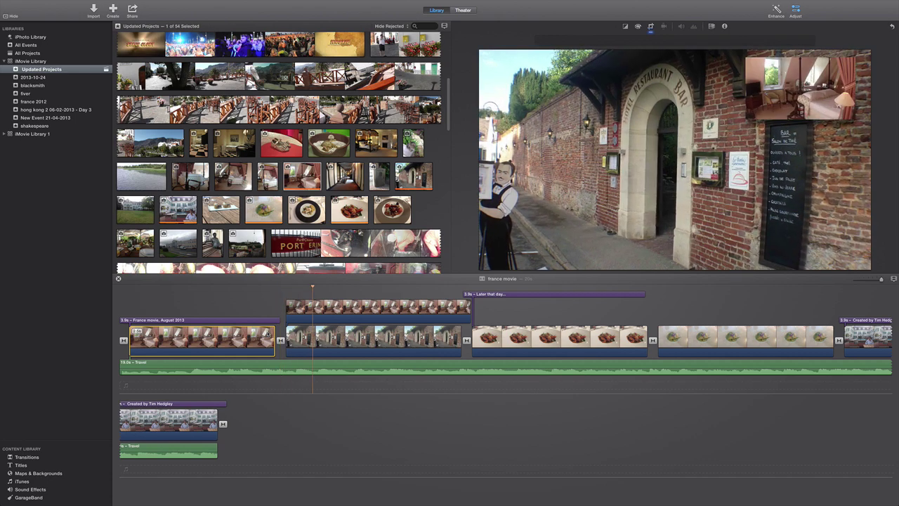